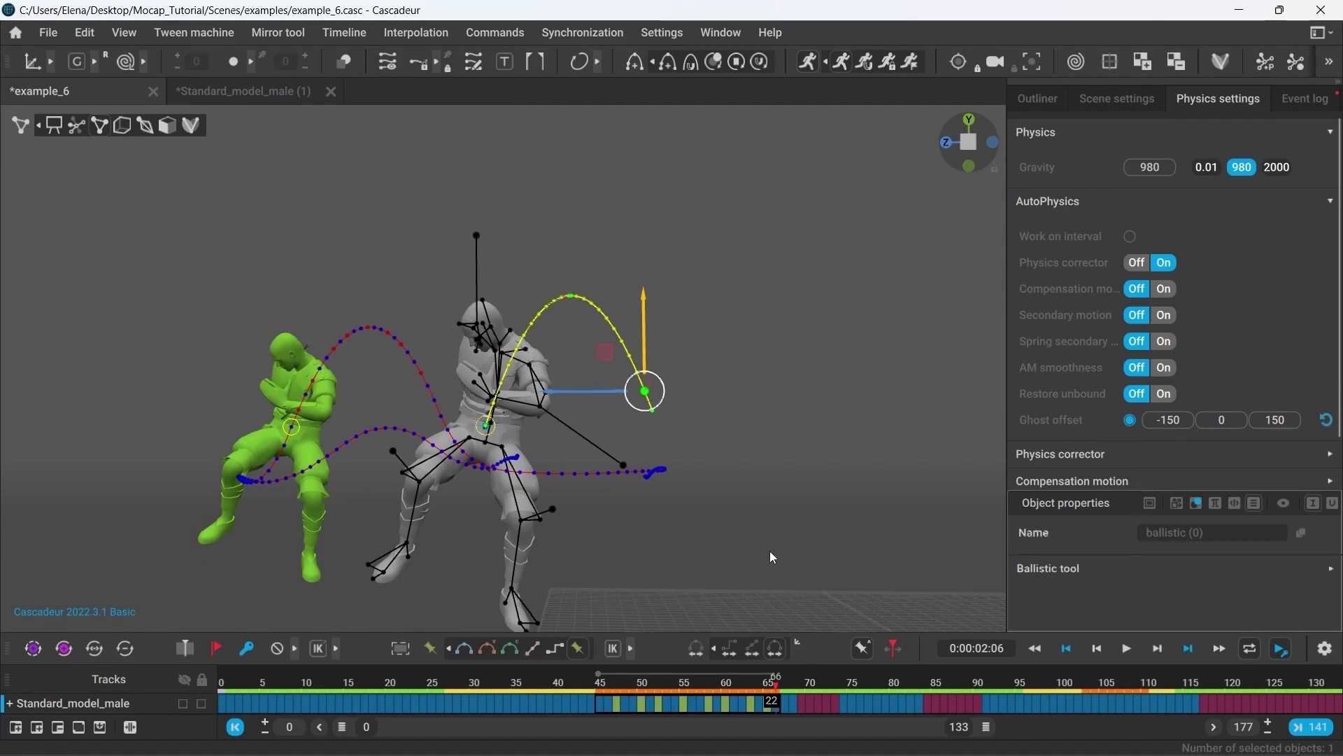
# Step: Deselect the ballistic object, rewind to frame 0, hide the AutoPhysics result and play the jump
pyautogui.click(770, 553)
pyautogui.click(1154, 651)
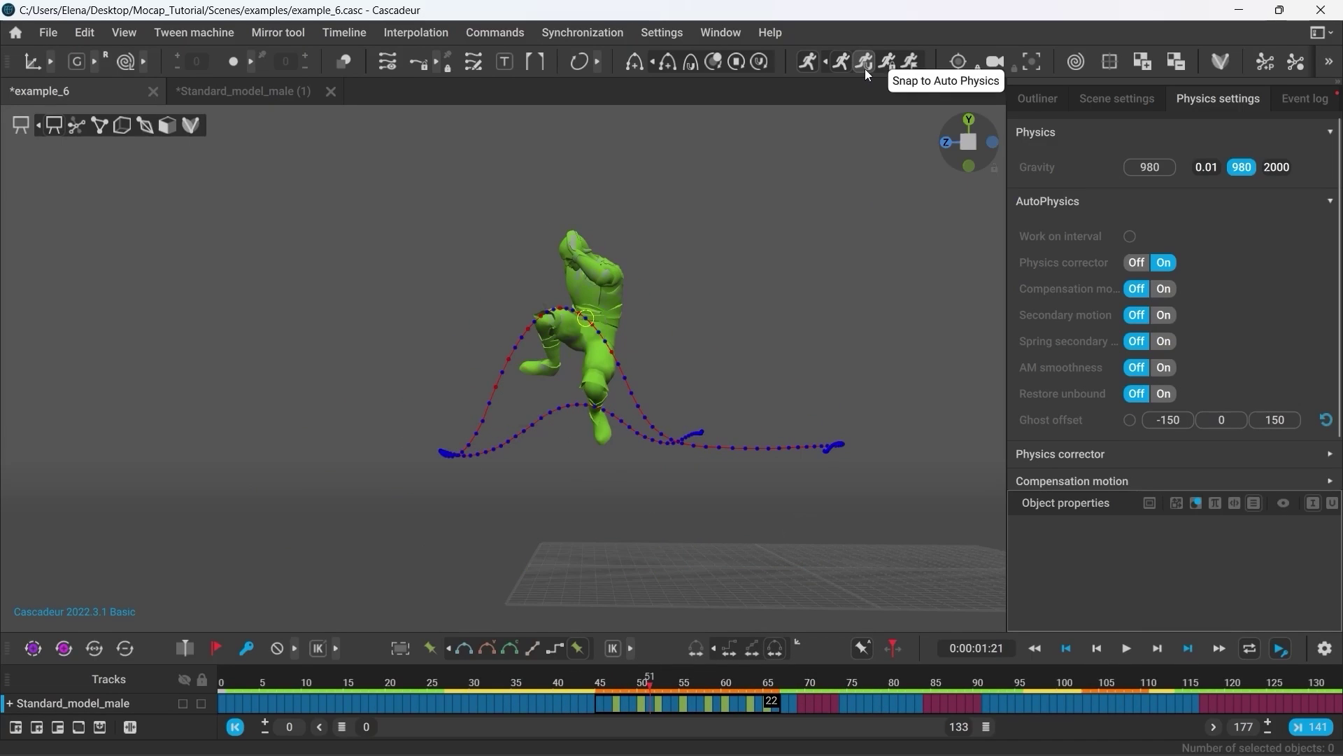
pyautogui.click(808, 62)
pyautogui.click(1126, 648)
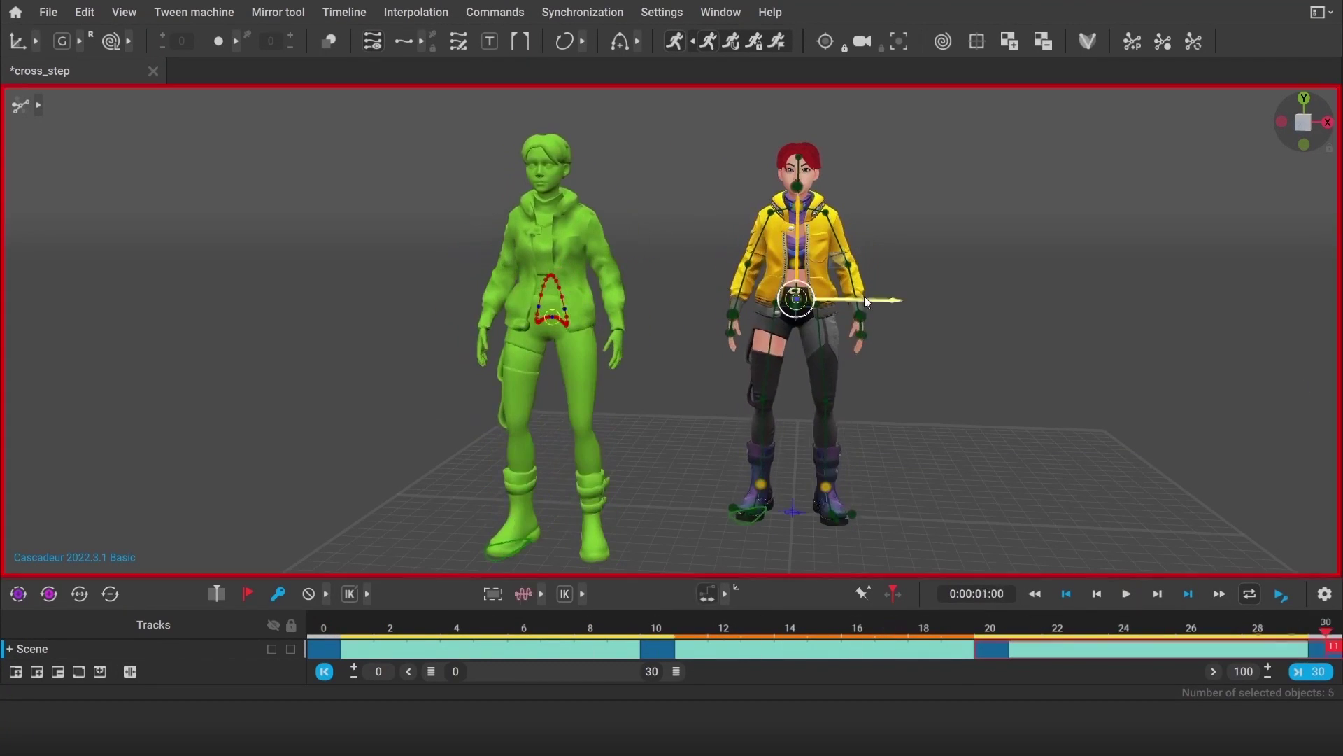
# Step: Shift the character right, pose the backflip at frames 25, 34 and 43, then undo the last pose
pyautogui.moveTo(863, 296); pyautogui.dragTo(1011, 315)
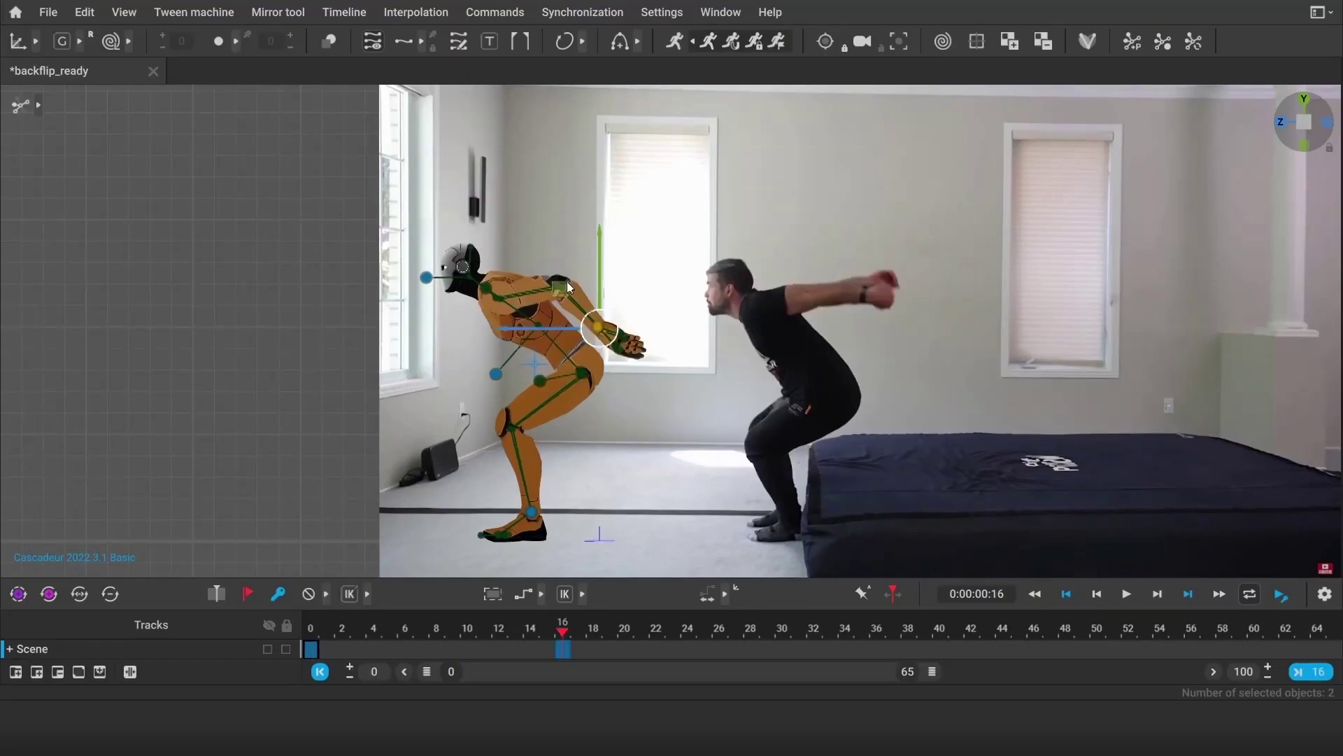
pyautogui.click(704, 624)
pyautogui.click(552, 281)
pyautogui.click(847, 629)
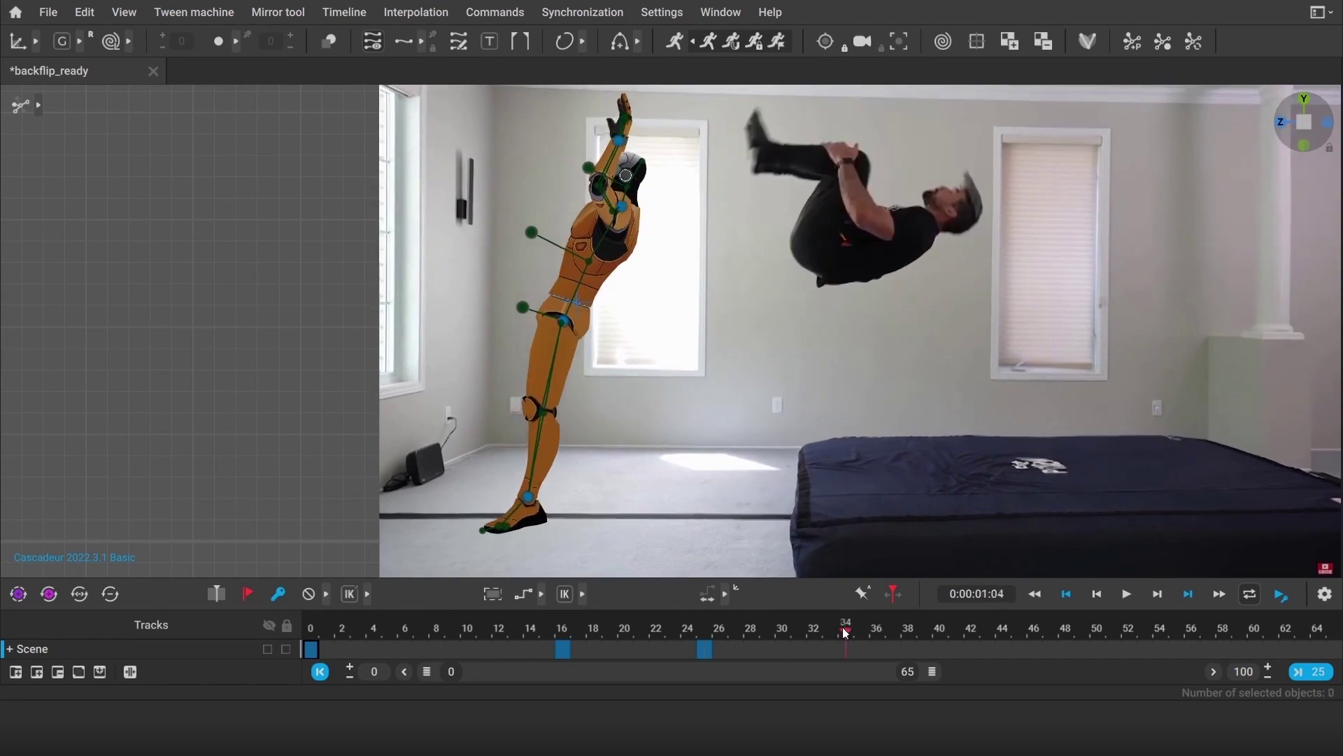
pyautogui.moveTo(451, 117); pyautogui.dragTo(579, 170)
pyautogui.click(987, 629)
pyautogui.click(533, 215)
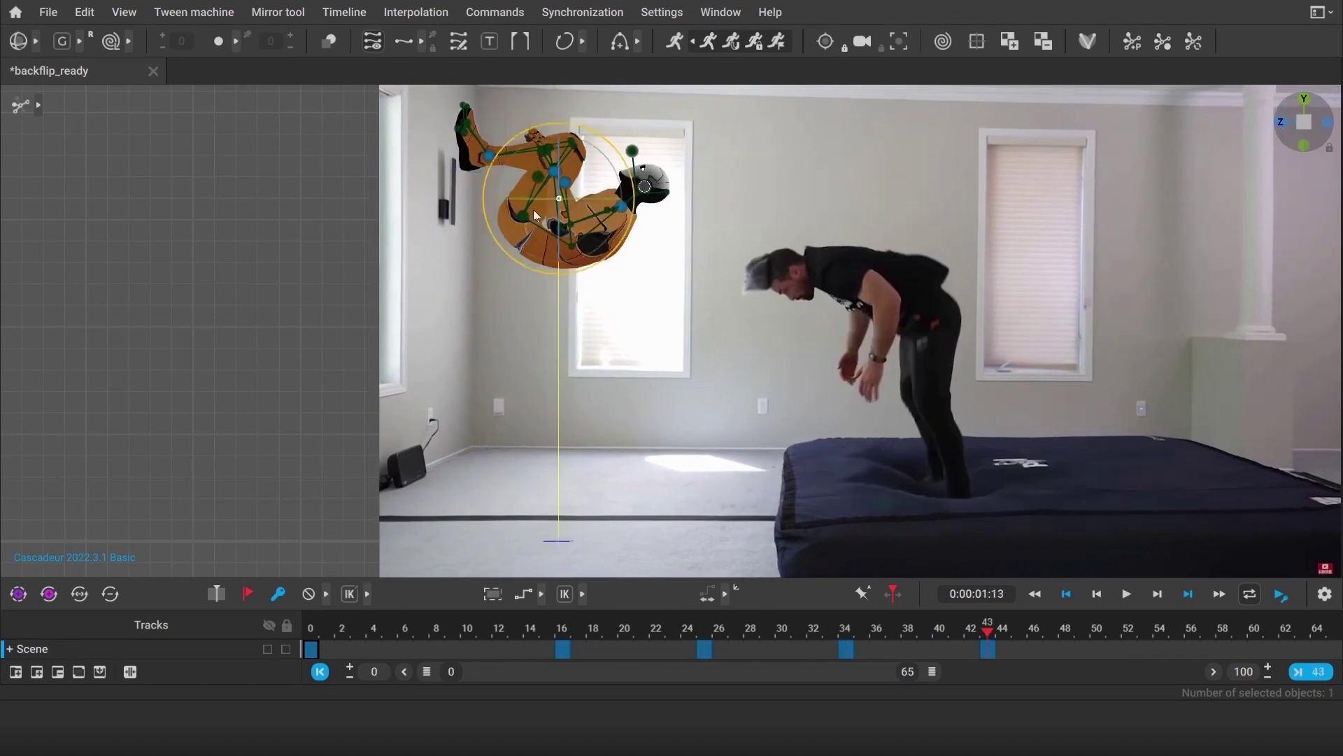
pyautogui.hotkey('ctrl', 'z')
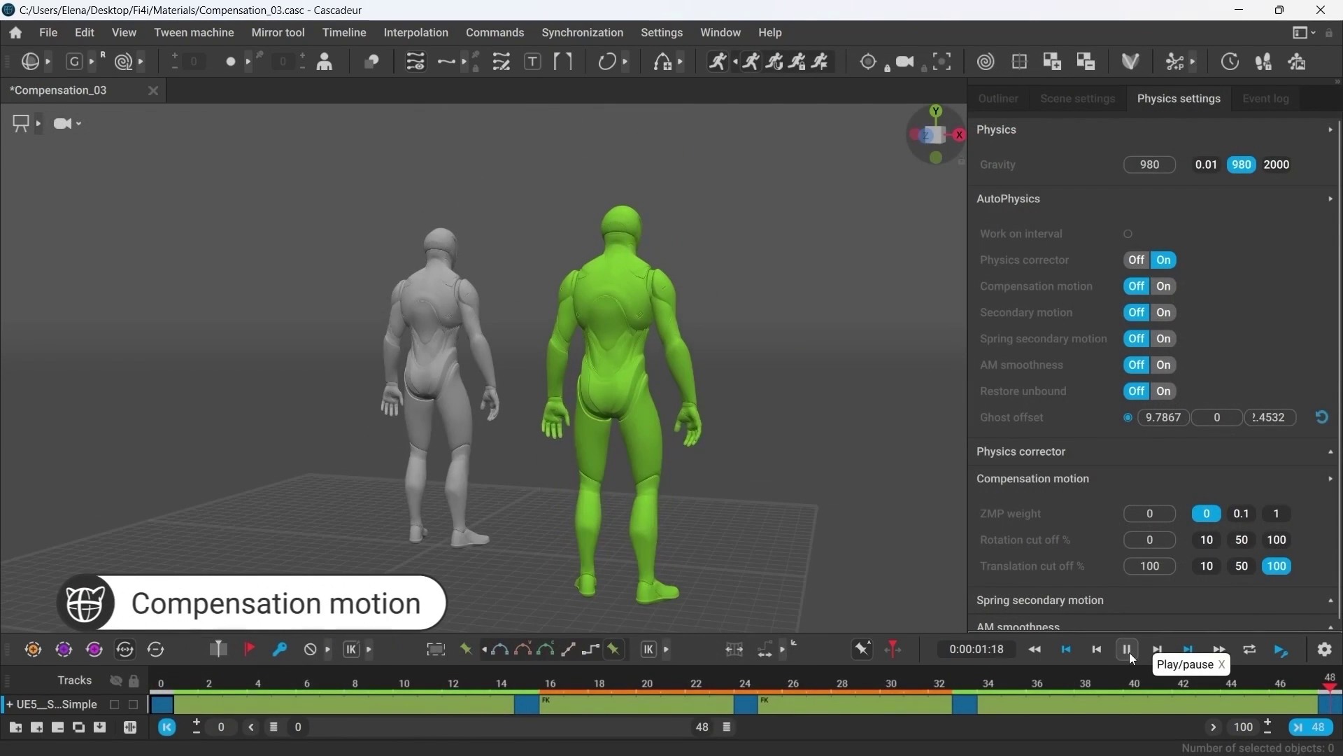
# Step: Toggle outlined ghosts at frame 7, then add Camera(0) and view it in the second viewport
pyautogui.click(347, 689)
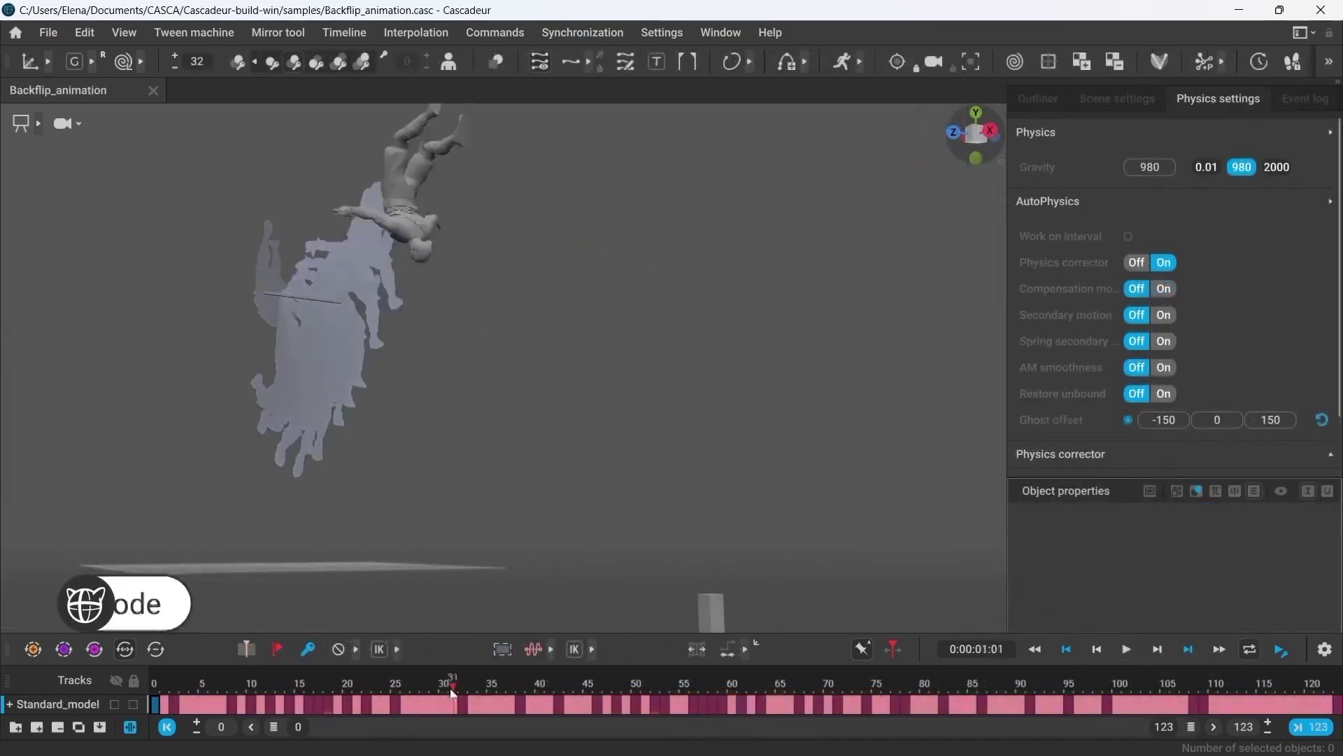
pyautogui.click(449, 62)
pyautogui.moveTo(389, 523); pyautogui.dragTo(422, 574, button='right')
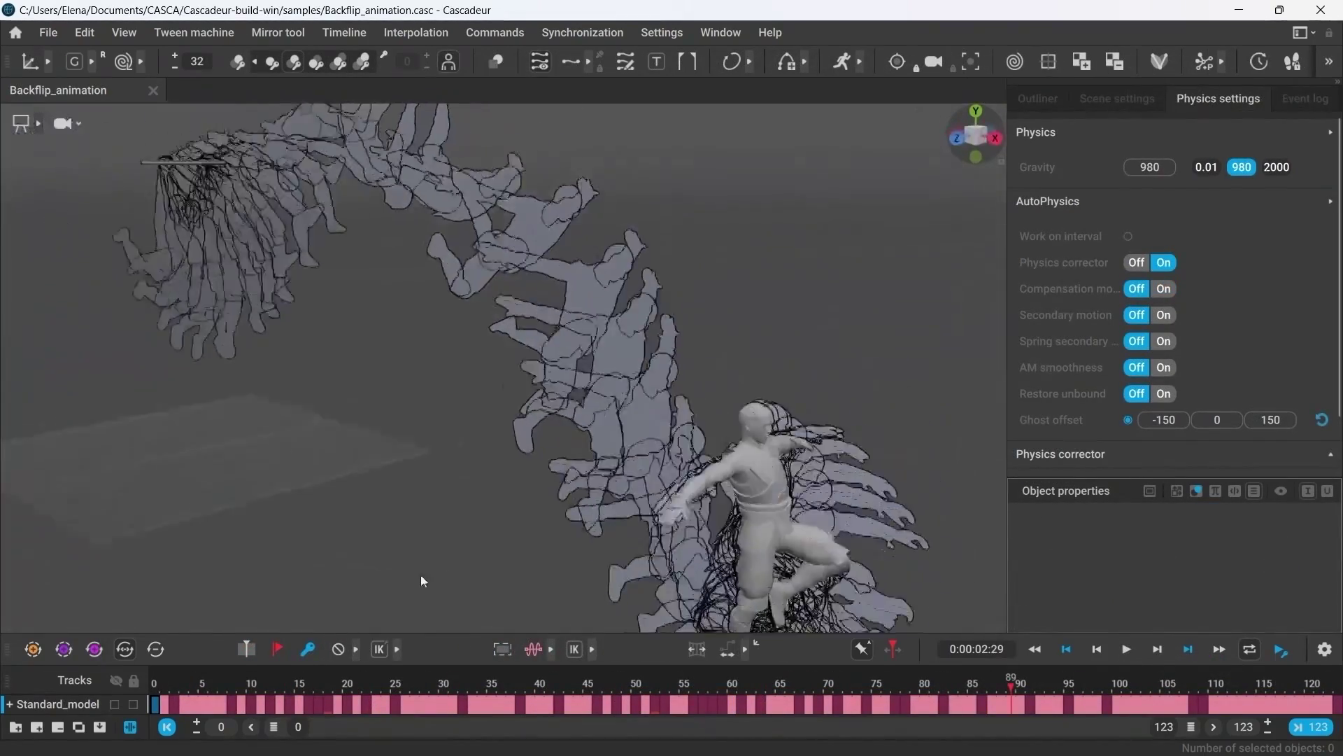
pyautogui.click(448, 62)
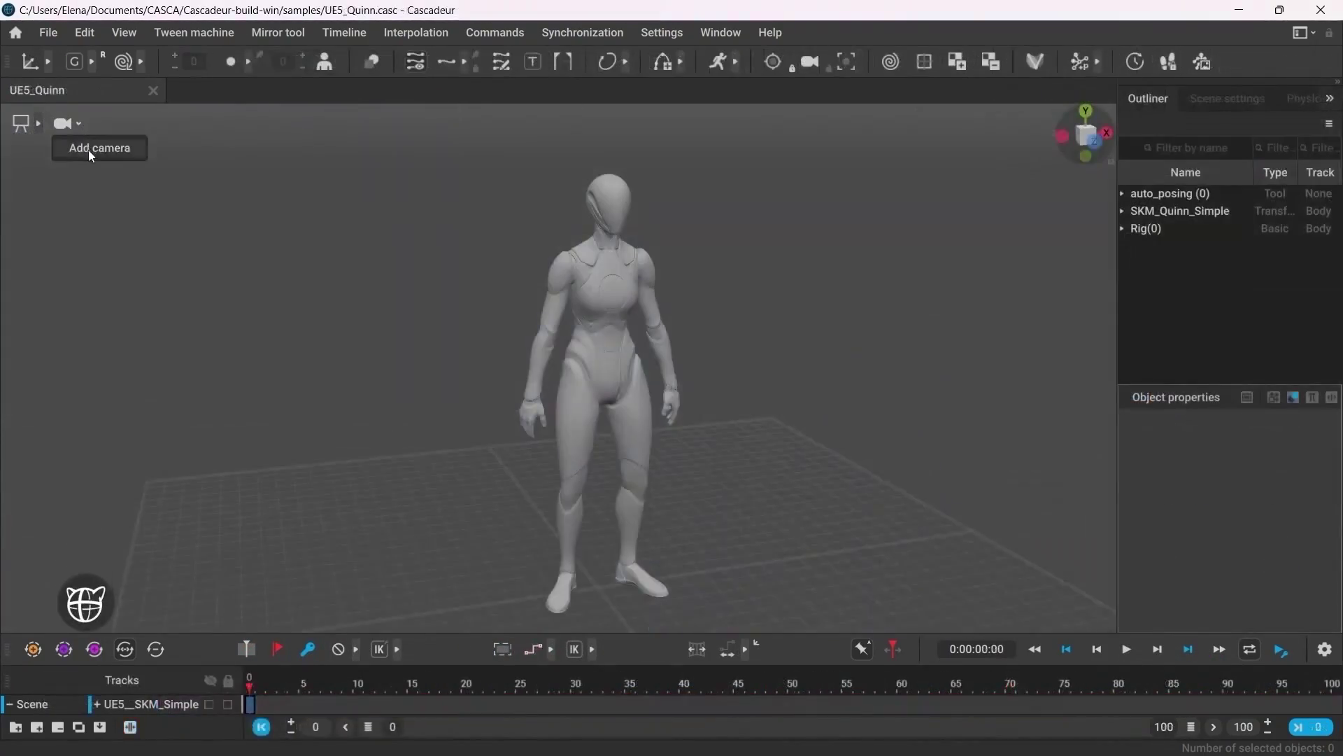
pyautogui.click(88, 150)
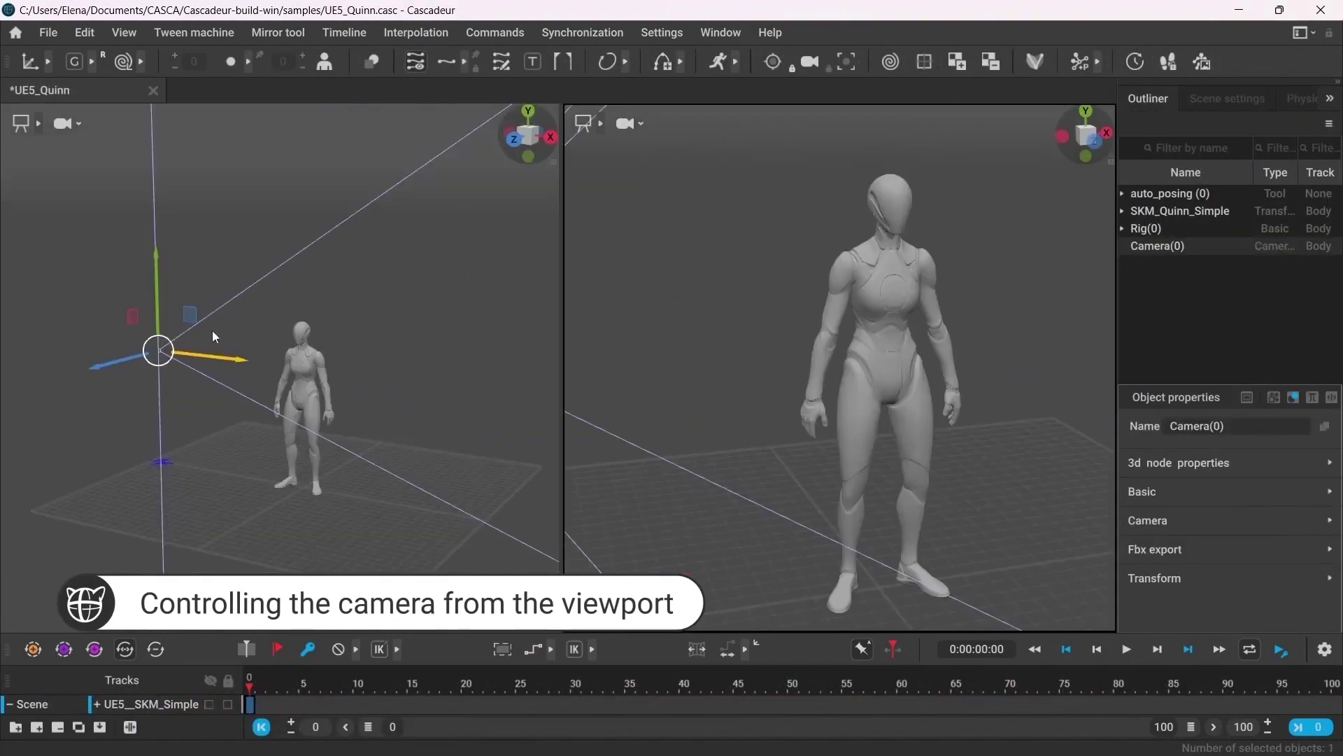
pyautogui.click(627, 130)
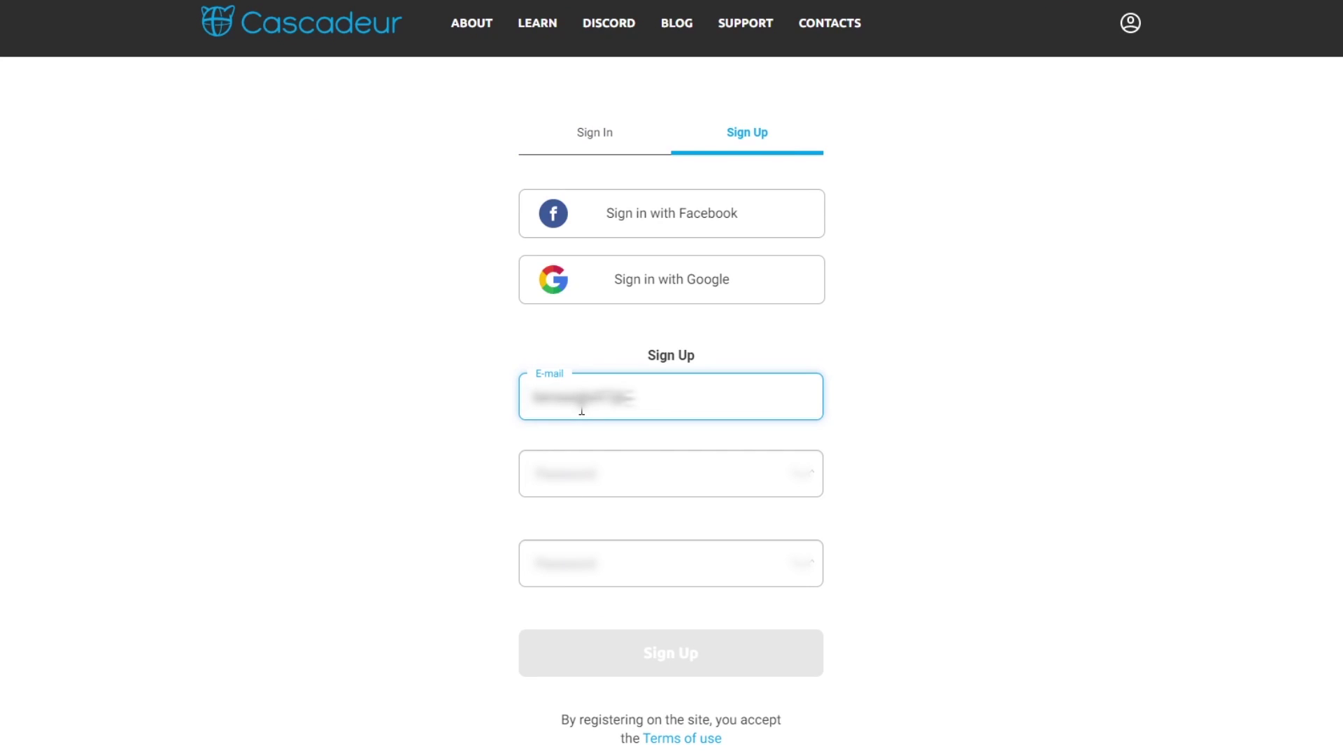
# Step: Submit the completed Sign Up form to register the new account
pyautogui.scroll(-3, 581, 411)
pyautogui.click(654, 489)
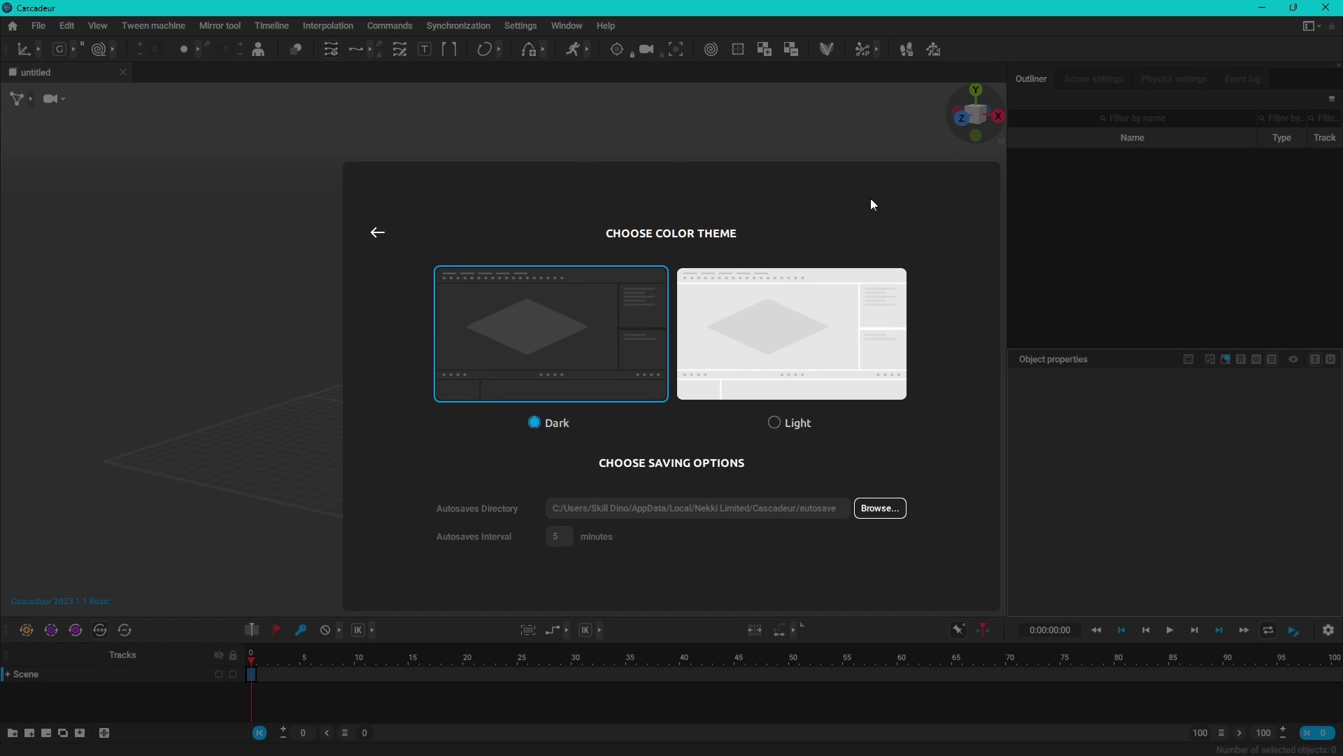
# Step: Compare the Light and Dark colour themes and keep Dark
pyautogui.click(741, 274)
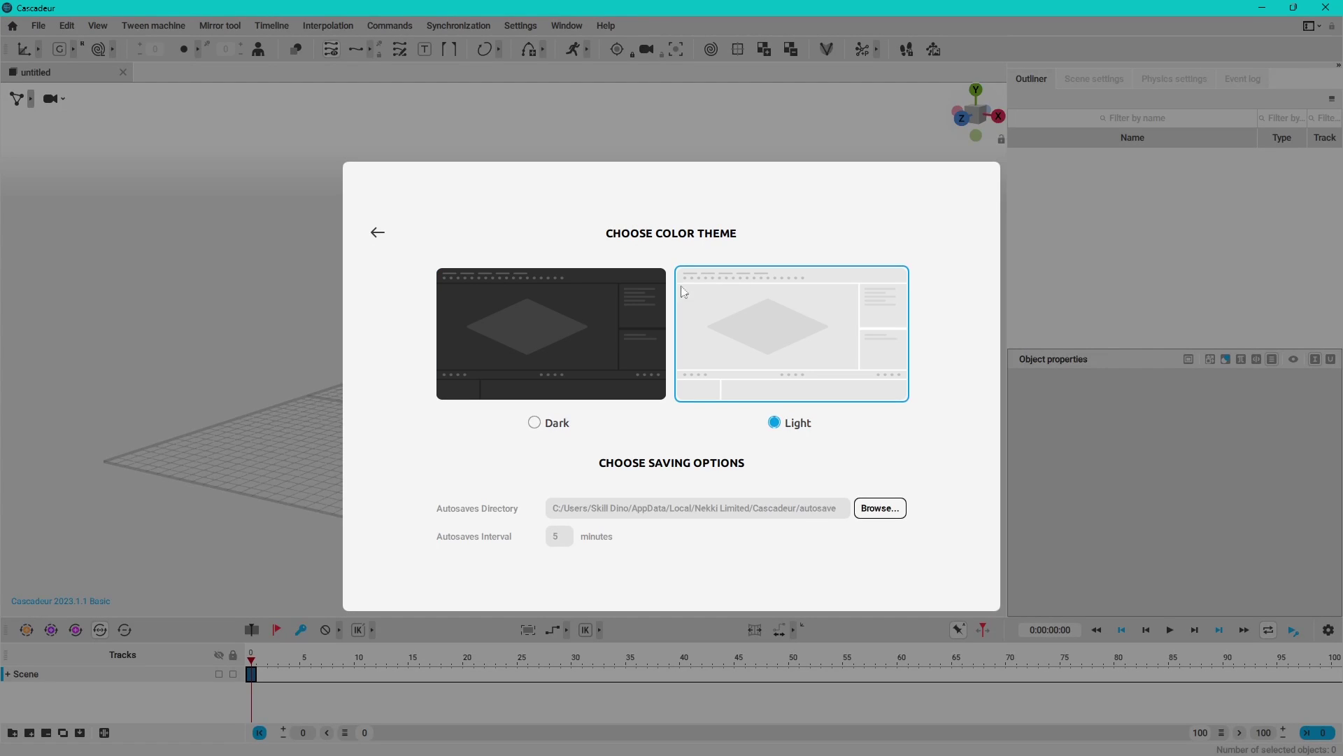
pyautogui.click(624, 288)
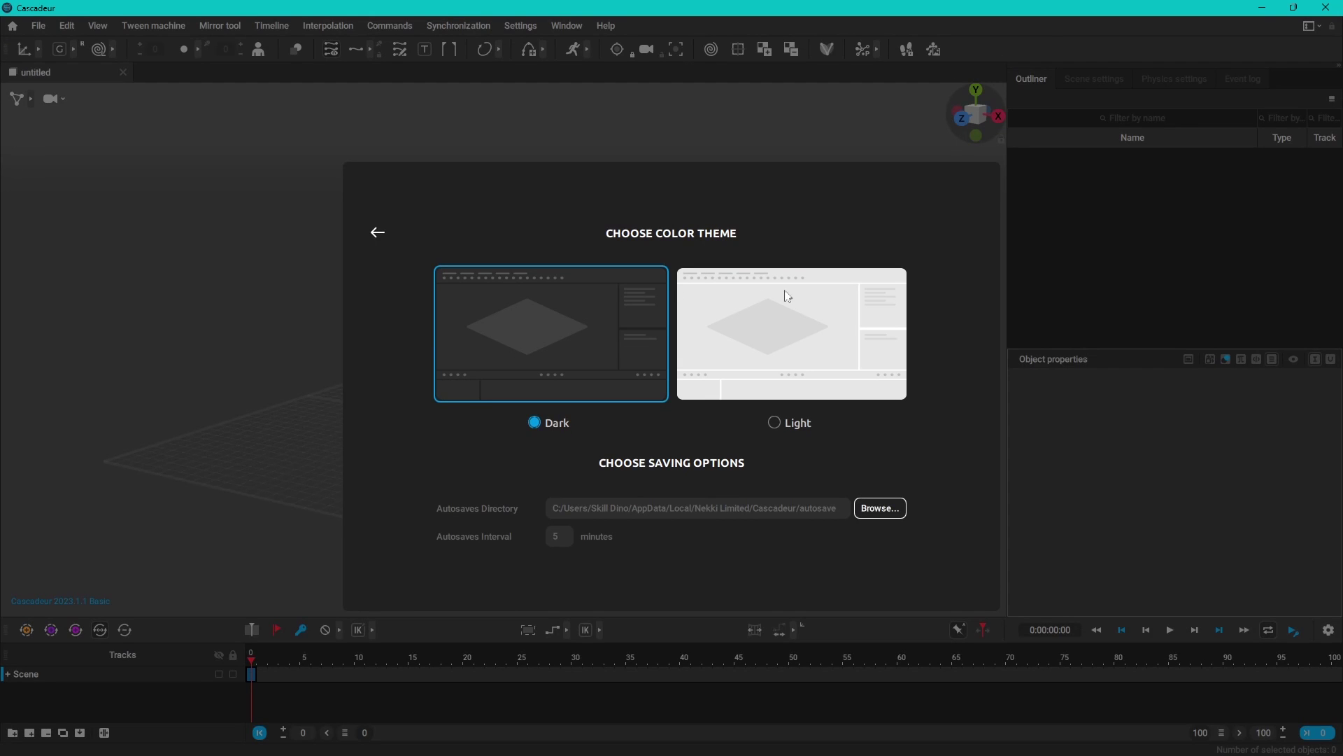
pyautogui.click(812, 302)
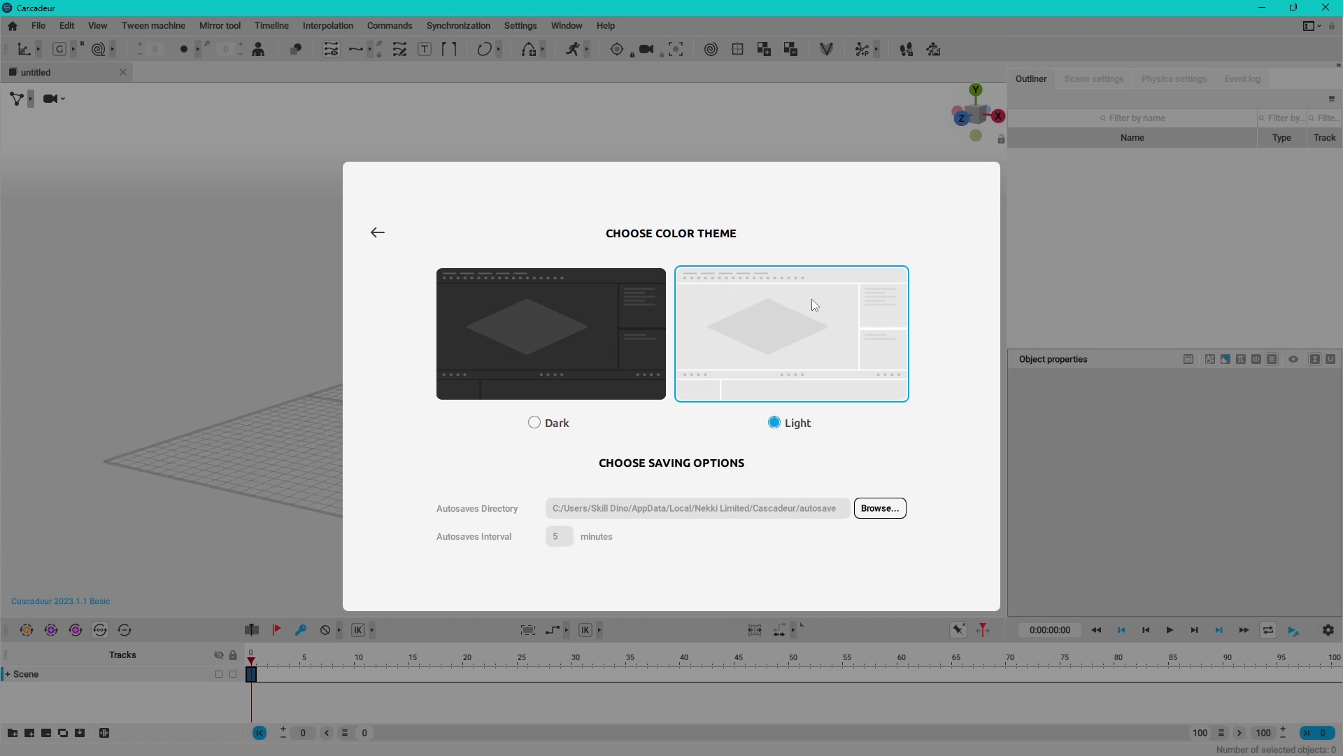
pyautogui.click(590, 299)
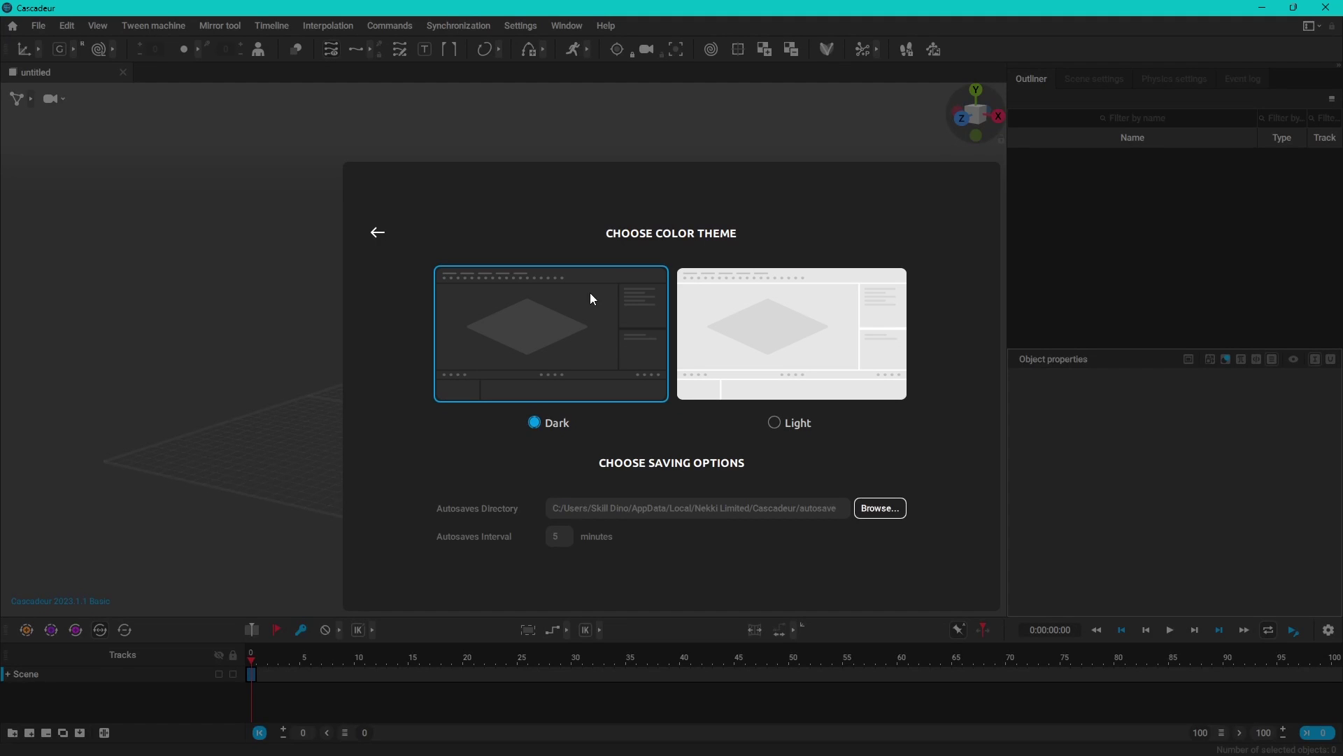
# Step: Return to the start page and browse the SAMPLES tab for the Dracorex walk cycle
pyautogui.click(380, 235)
pyautogui.scroll(-10, 700, 371)
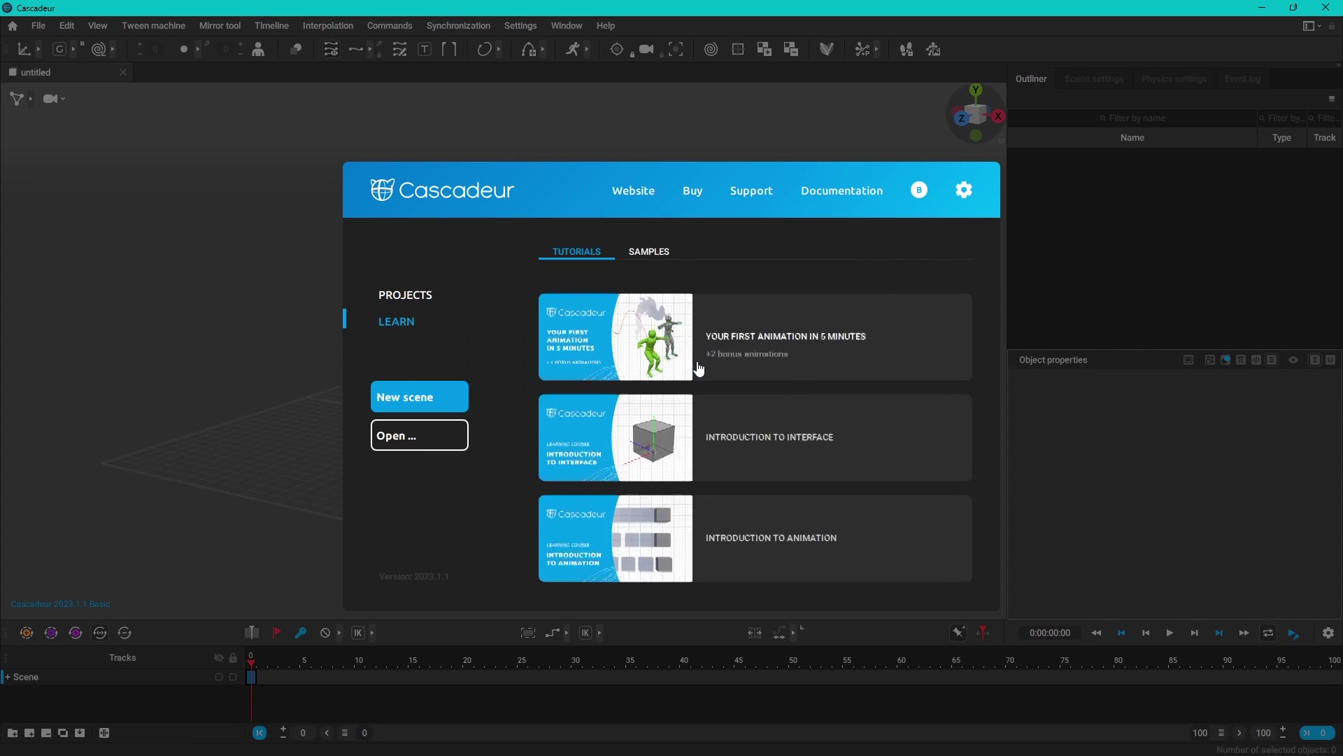
pyautogui.scroll(-2, 779, 392)
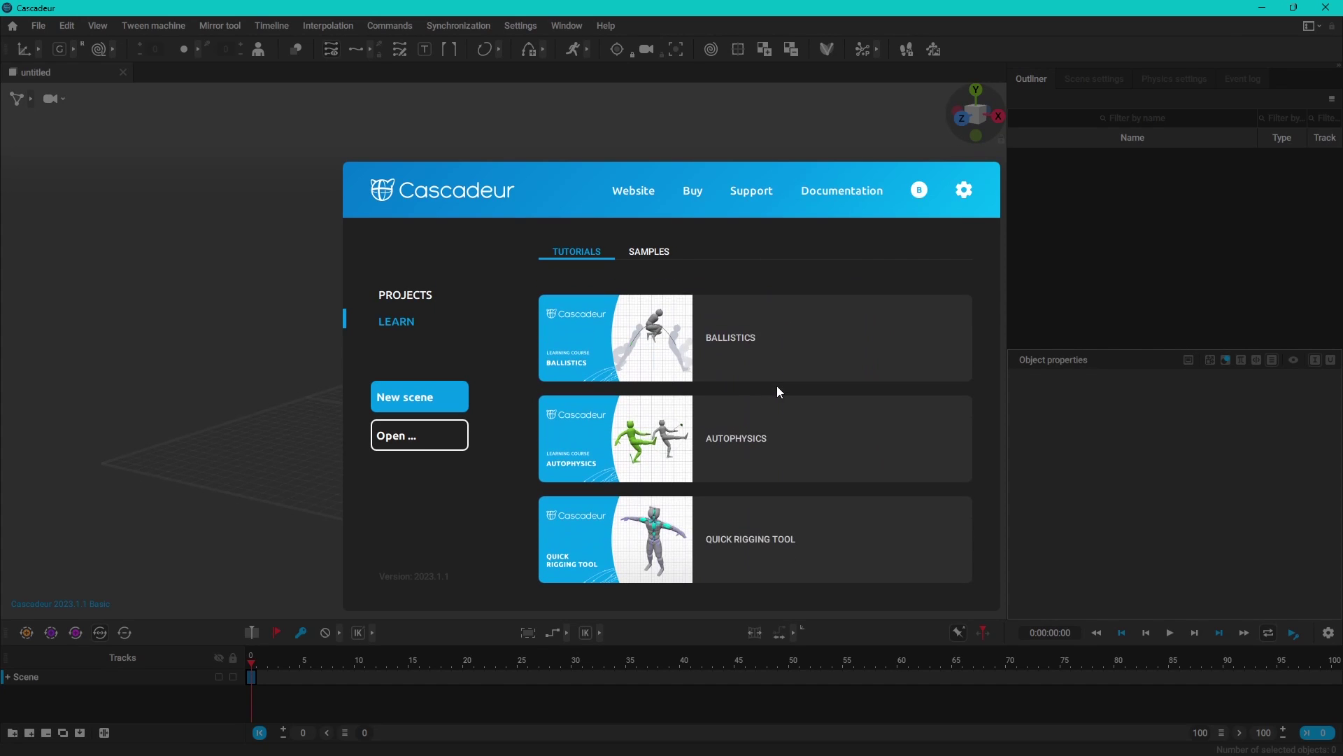
pyautogui.click(650, 253)
pyautogui.scroll(-1, 909, 364)
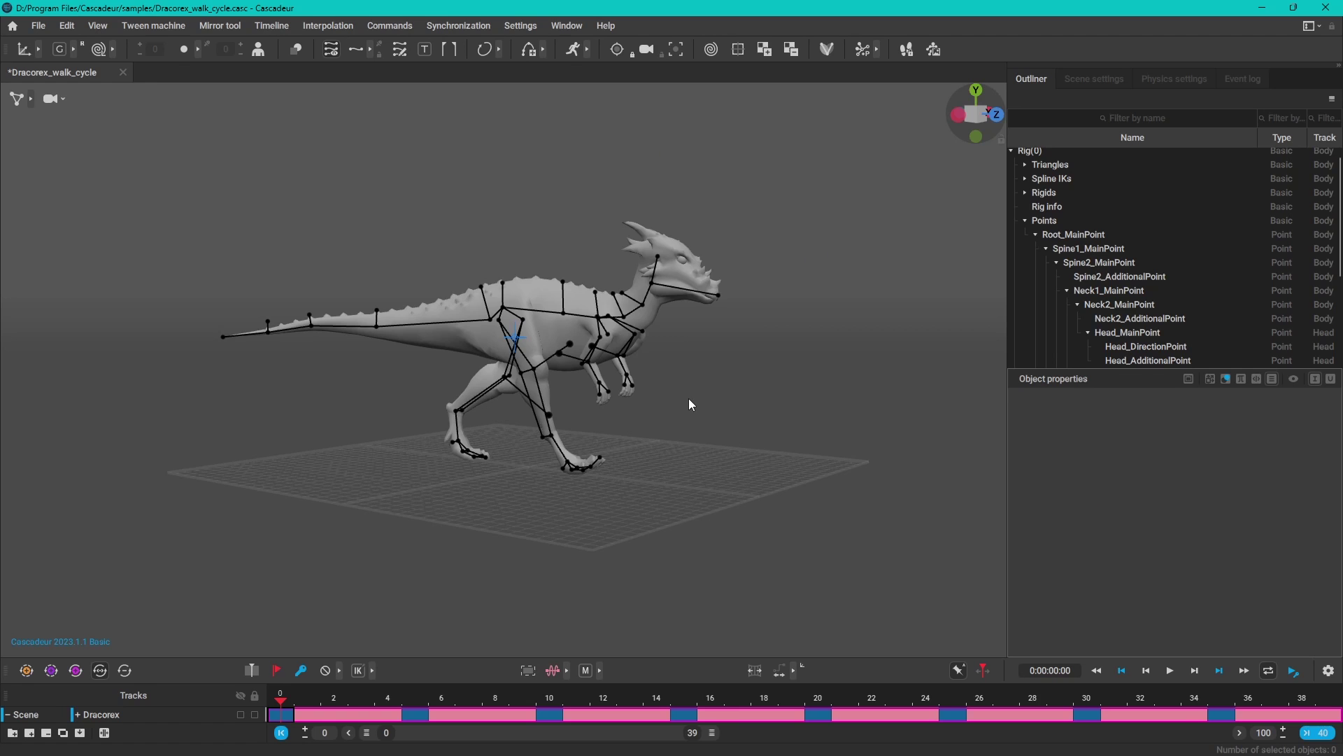
# Step: Orbit the view around the Dracorex dinosaur
pyautogui.scroll(-1, 689, 406)
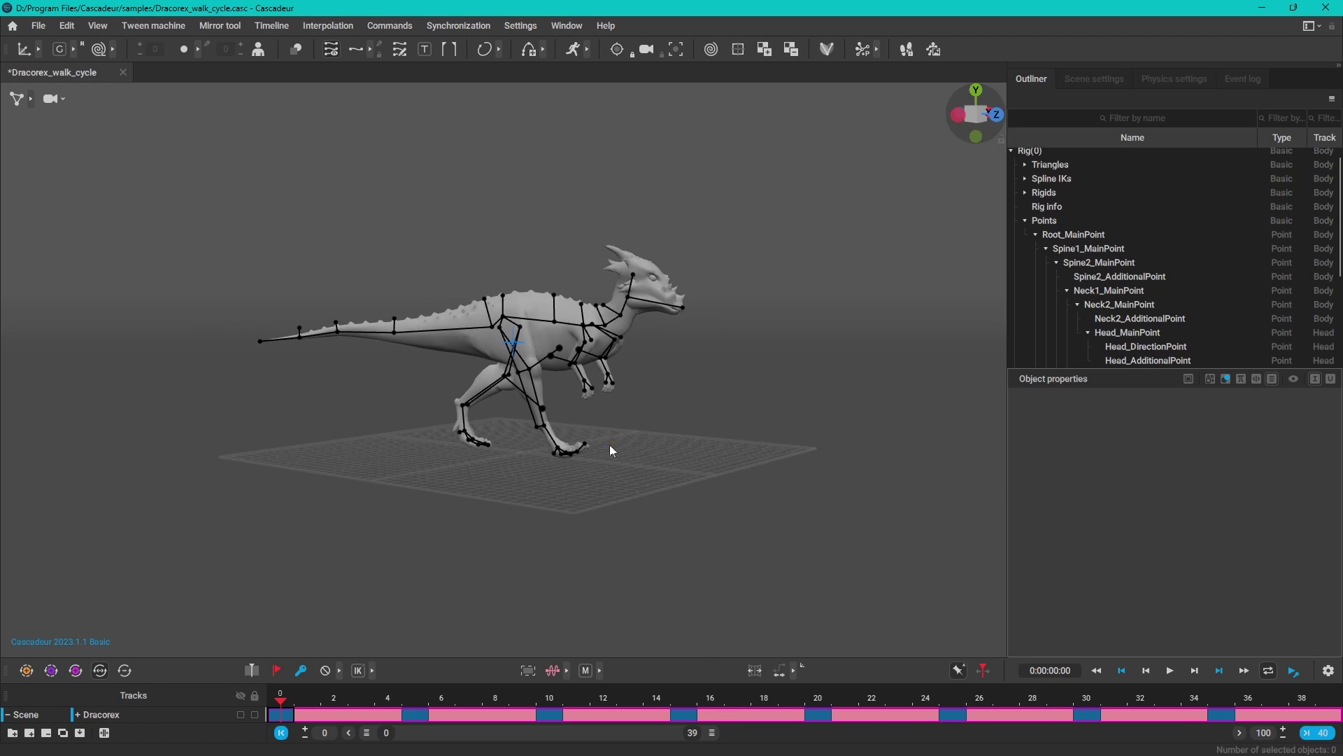
pyautogui.moveTo(611, 445); pyautogui.dragTo(615, 294, button='right')
pyautogui.scroll(3, 728, 276)
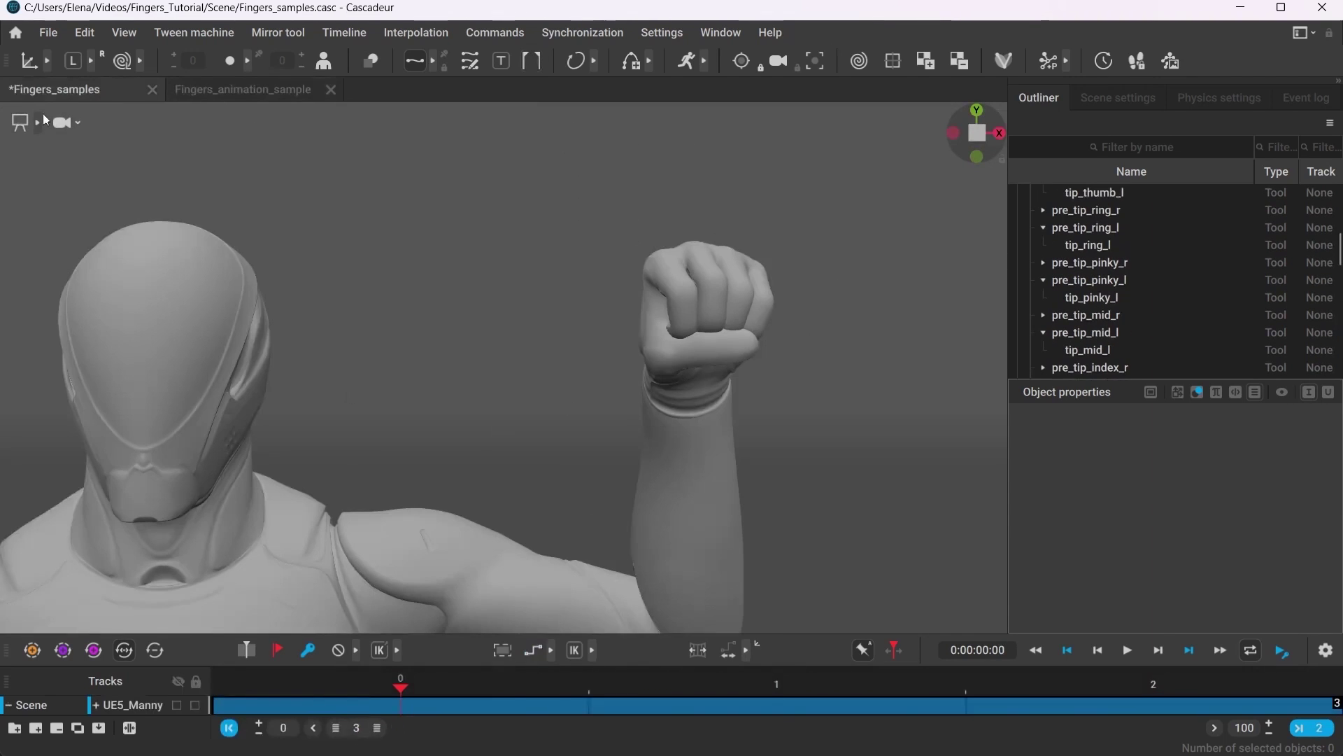
# Step: Select the hand rig at the wrist, switch to Fingers_animation_sample and scrub the punch
pyautogui.doubleClick(745, 378)
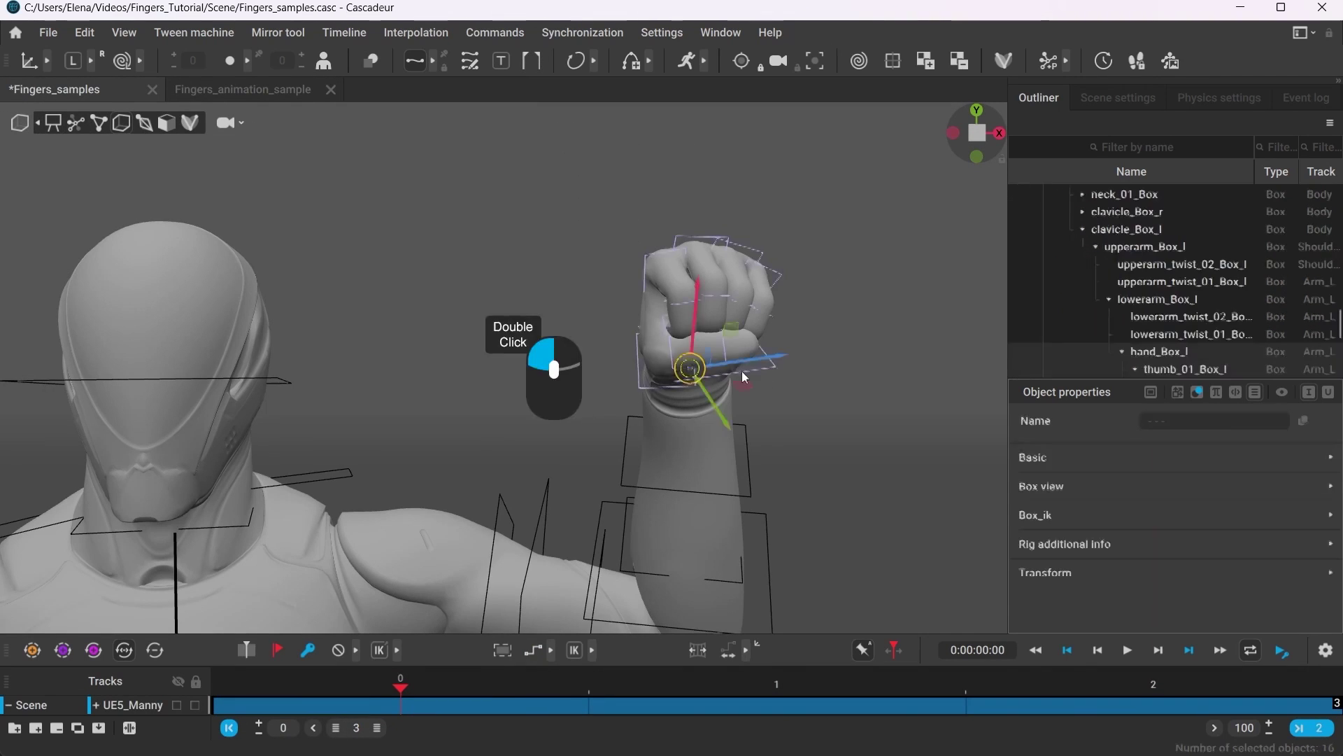
pyautogui.click(267, 91)
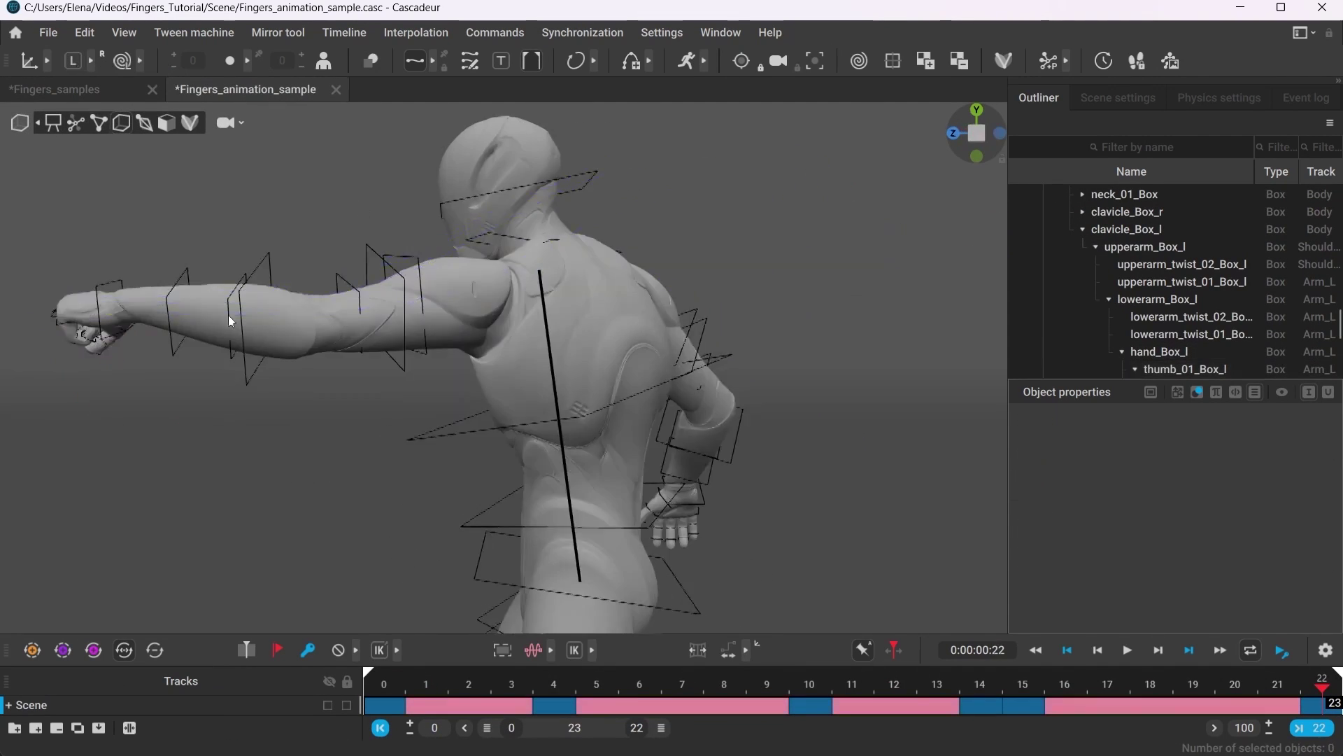
pyautogui.click(962, 696)
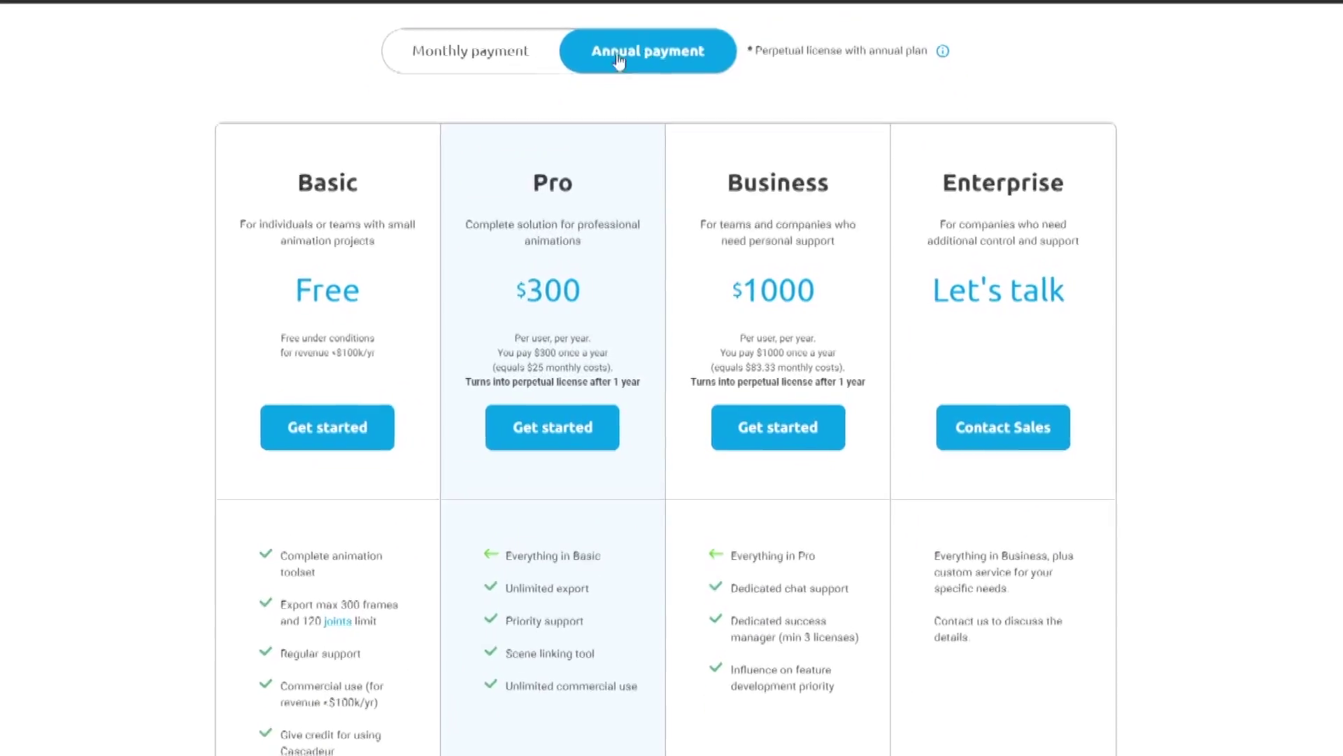
pyautogui.click(619, 61)
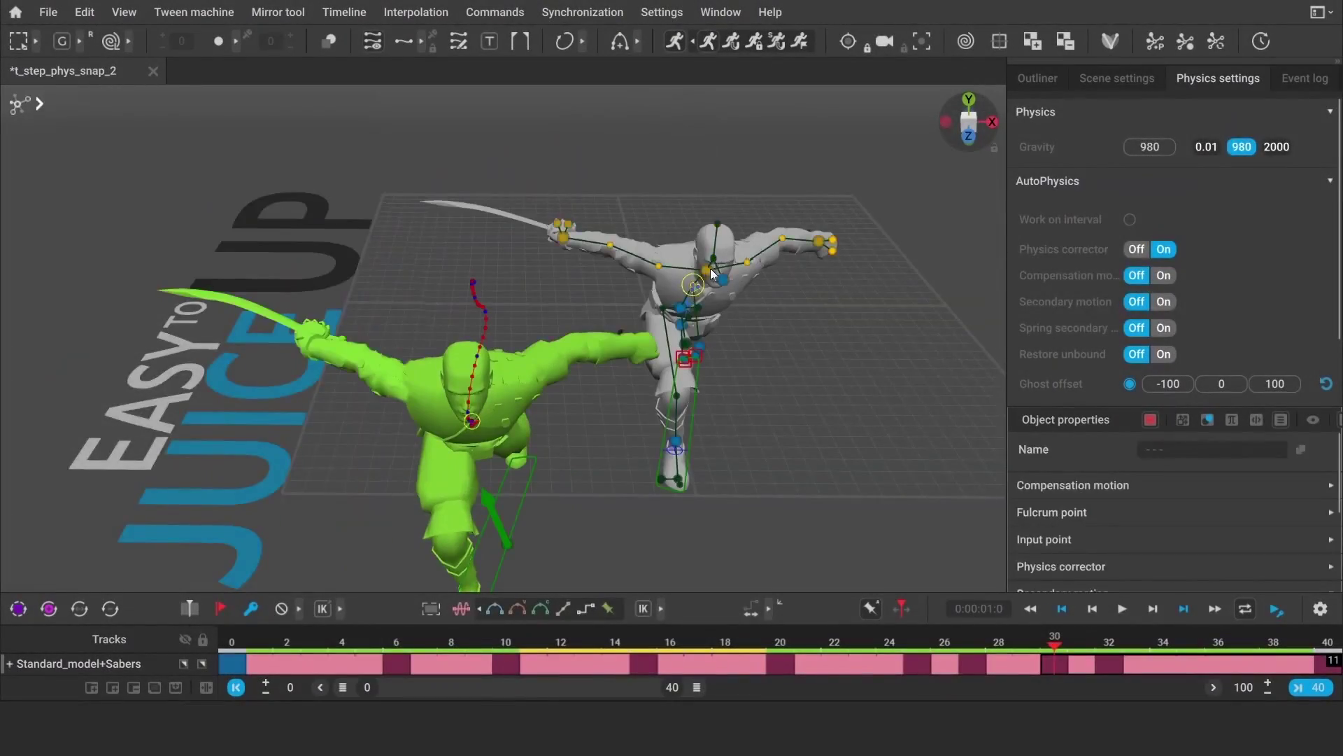
# Step: Blend the in-between pose with the Tween machine slider, settling at -0.40
pyautogui.scroll(-5, 1155, 326)
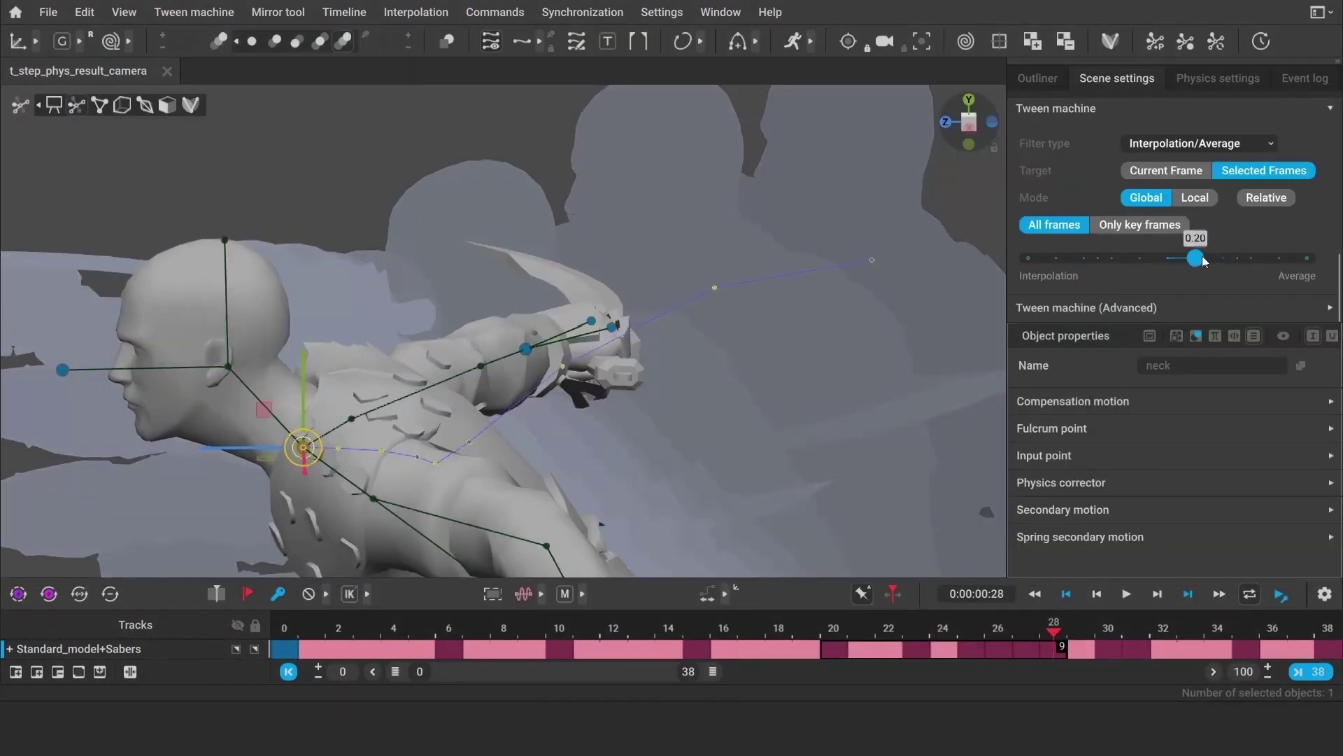
pyautogui.moveTo(1196, 258); pyautogui.dragTo(1307, 258)
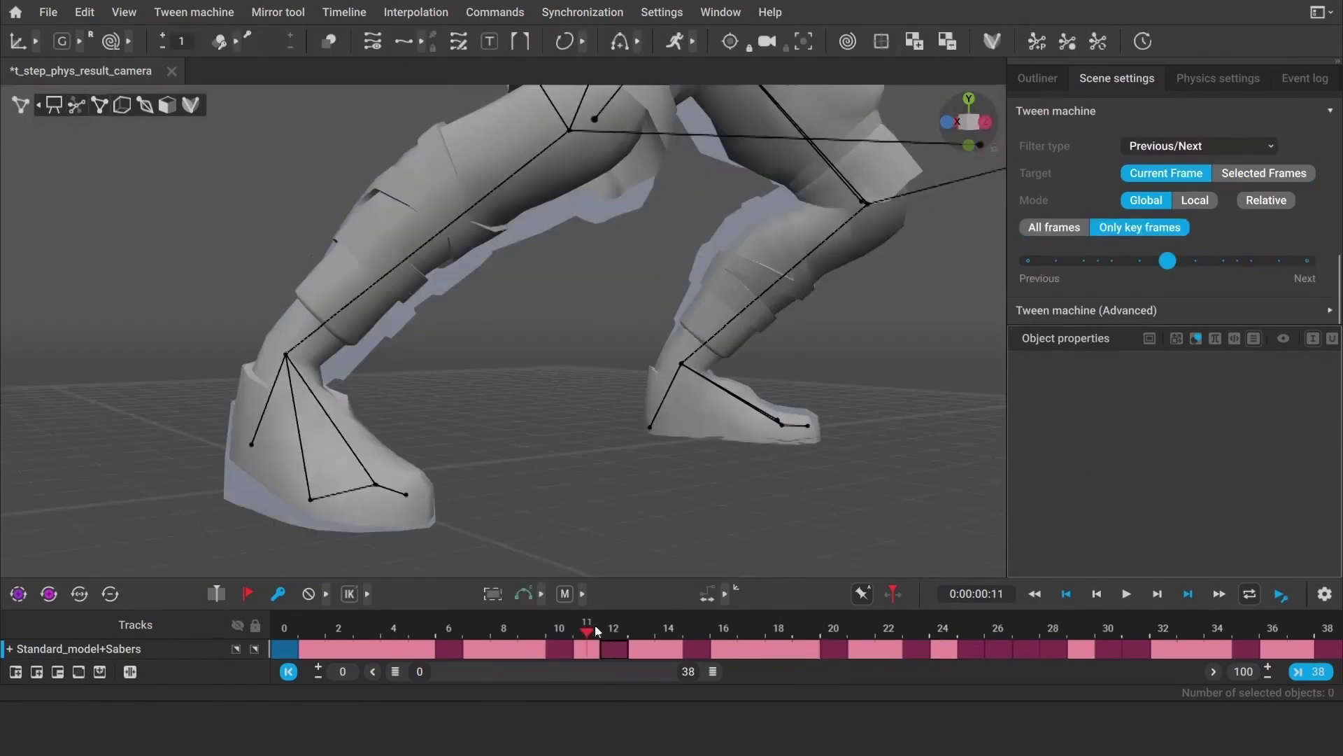
pyautogui.moveTo(1166, 260); pyautogui.dragTo(1113, 260)
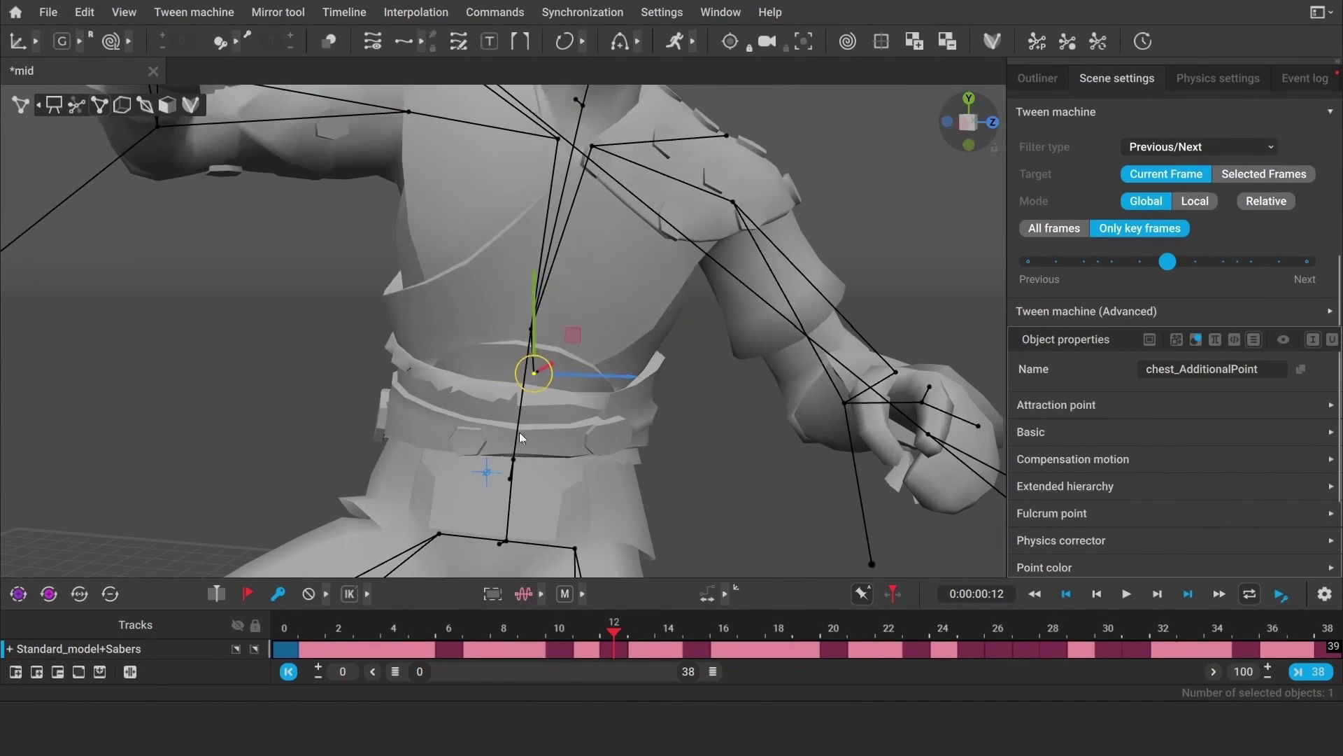
# Step: Select the six pelvis points, frame them with F, then select the right shoulder point
pyautogui.moveTo(389, 285); pyautogui.dragTo(587, 406)
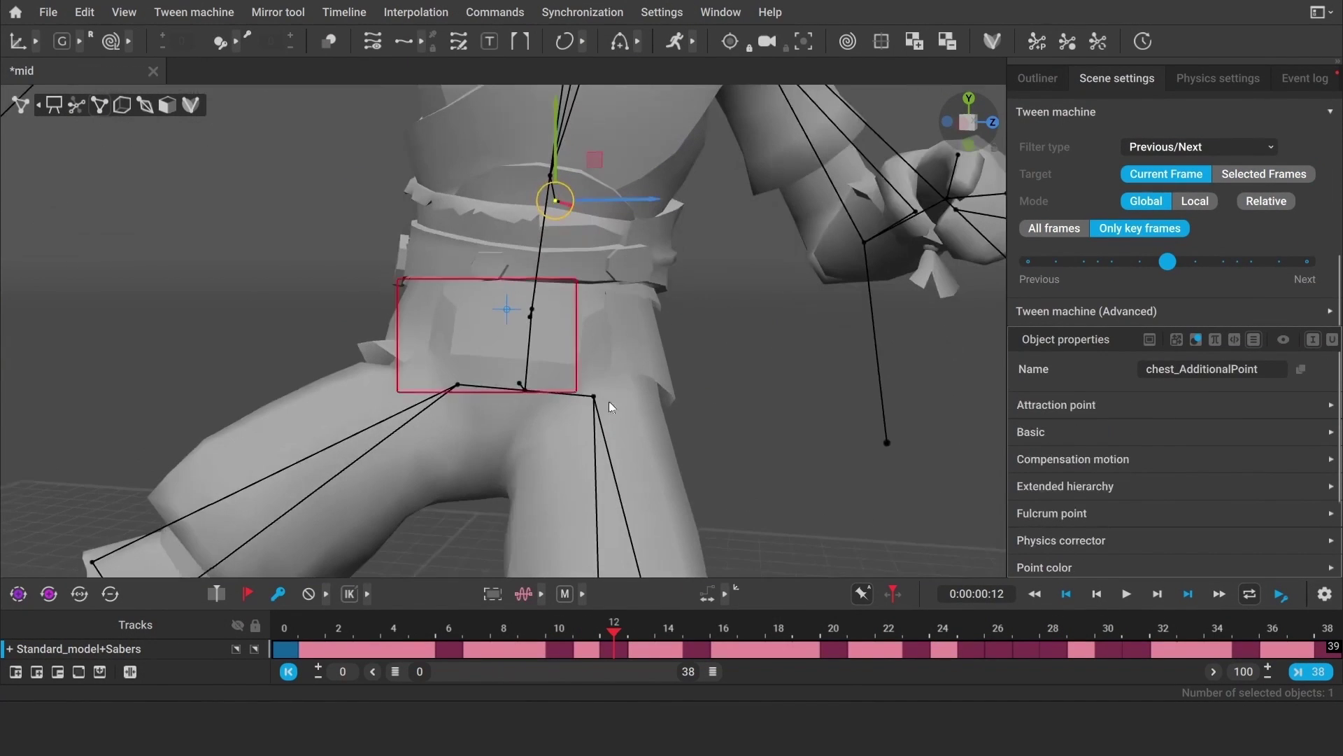
pyautogui.press('f')
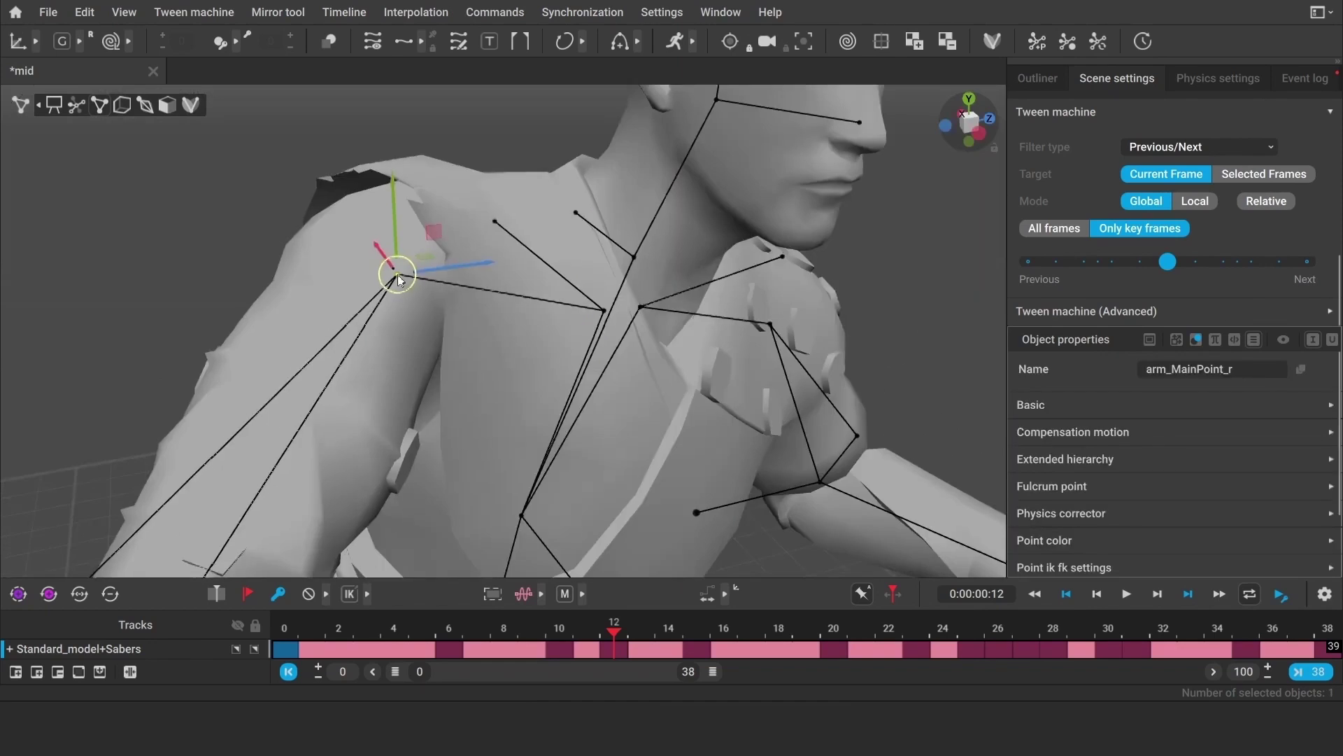
pyautogui.click(481, 275)
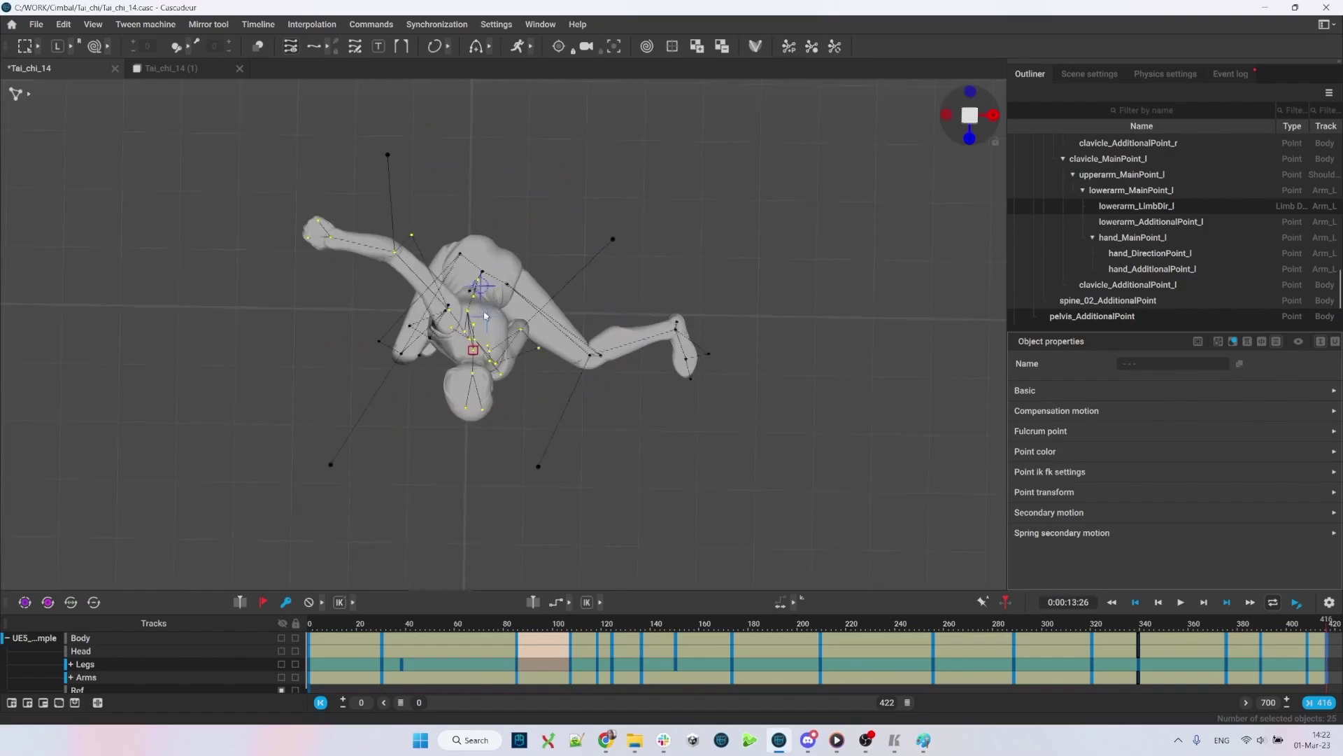
# Step: Box-select the tai chi character's right hand points
pyautogui.moveTo(310, 210); pyautogui.dragTo(336, 249)
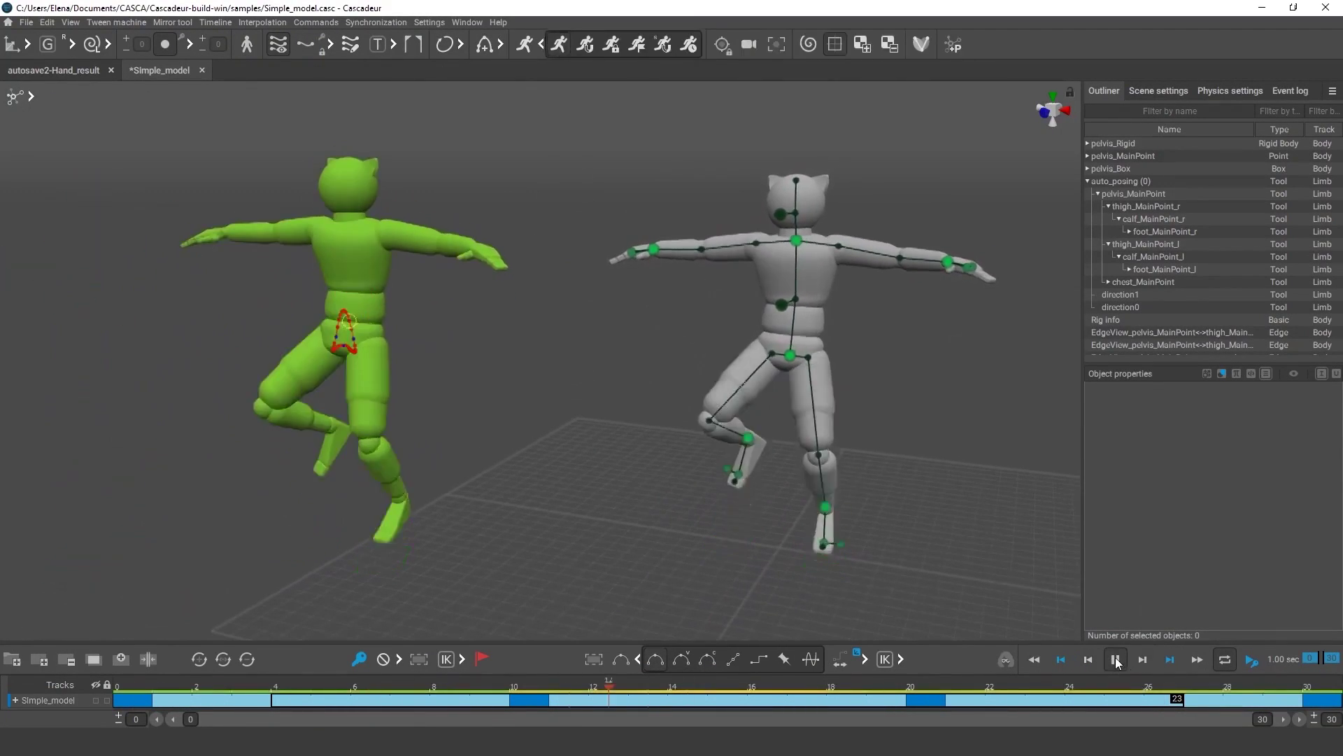
# Step: Pause, reorient the camera and replay the walking animation from frame 0 with the skeleton hidden
pyautogui.press('space')
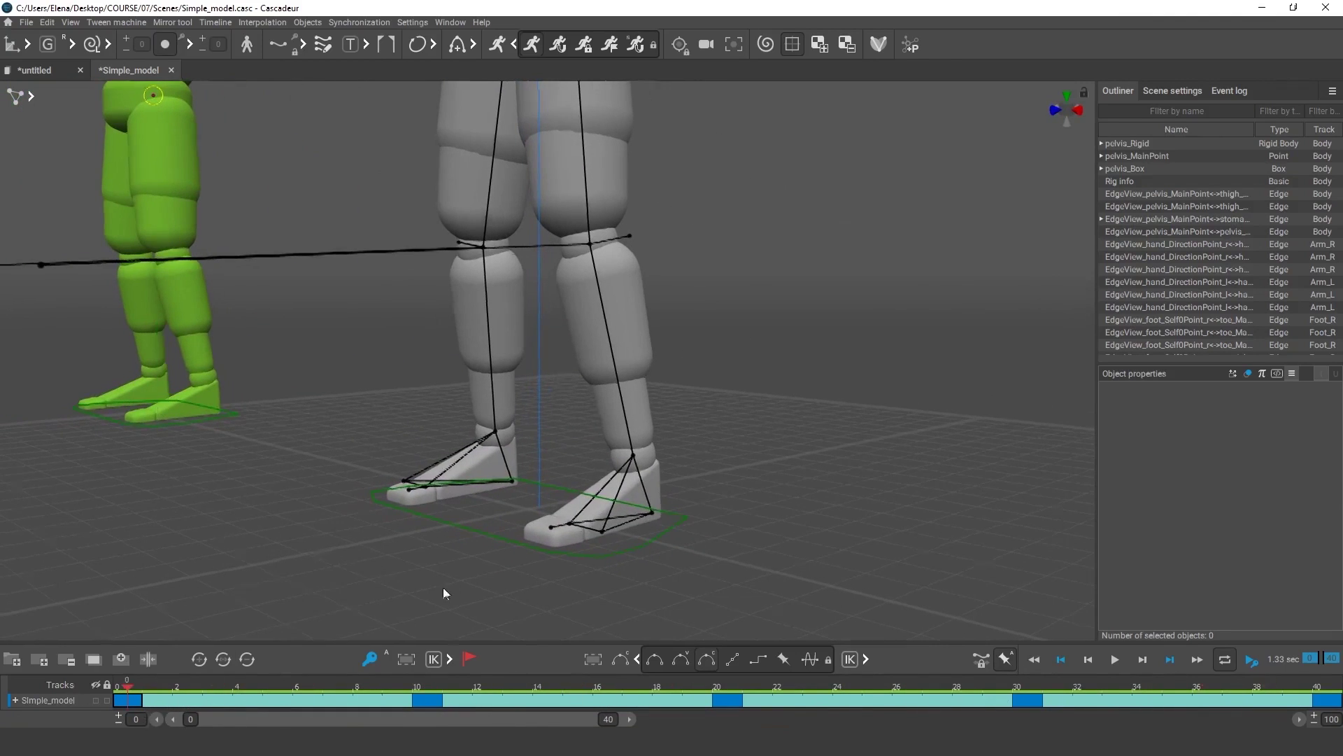
pyautogui.moveTo(443, 593); pyautogui.dragTo(432, 528, button='right')
pyautogui.press('space')
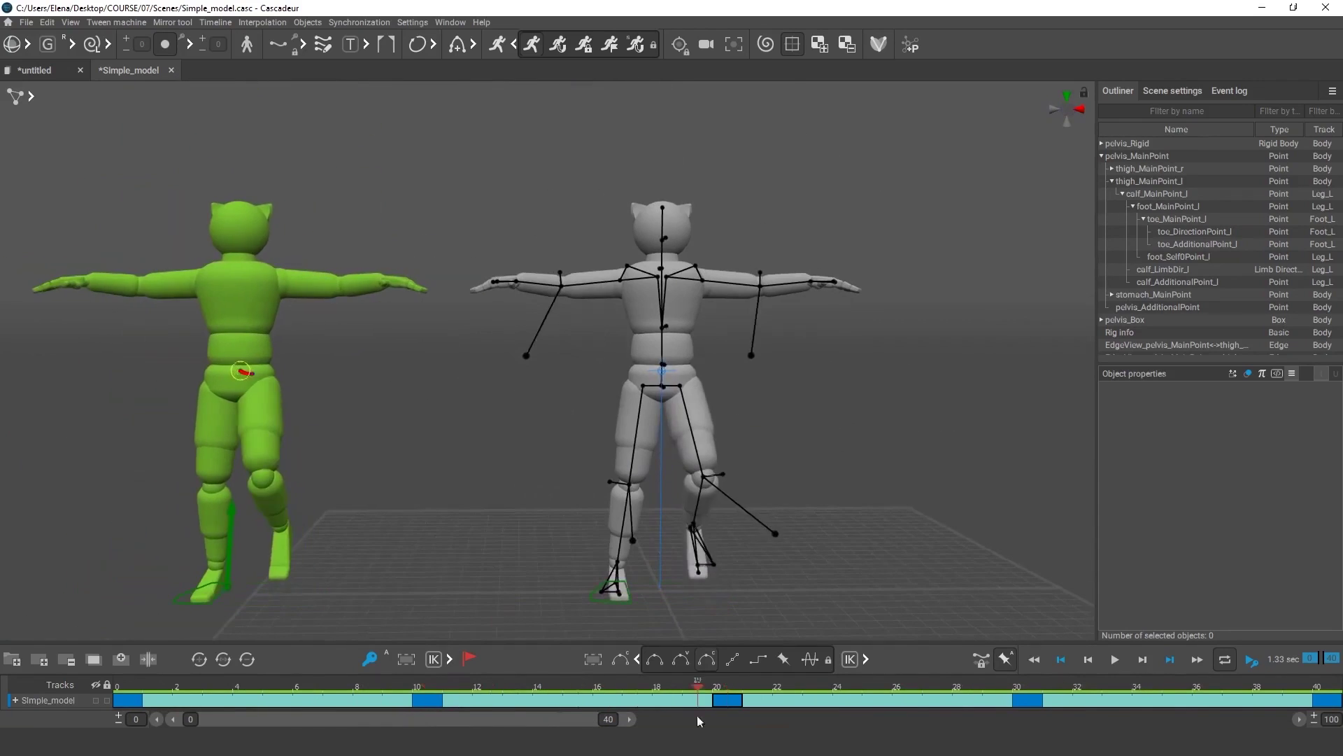
pyautogui.click(758, 690)
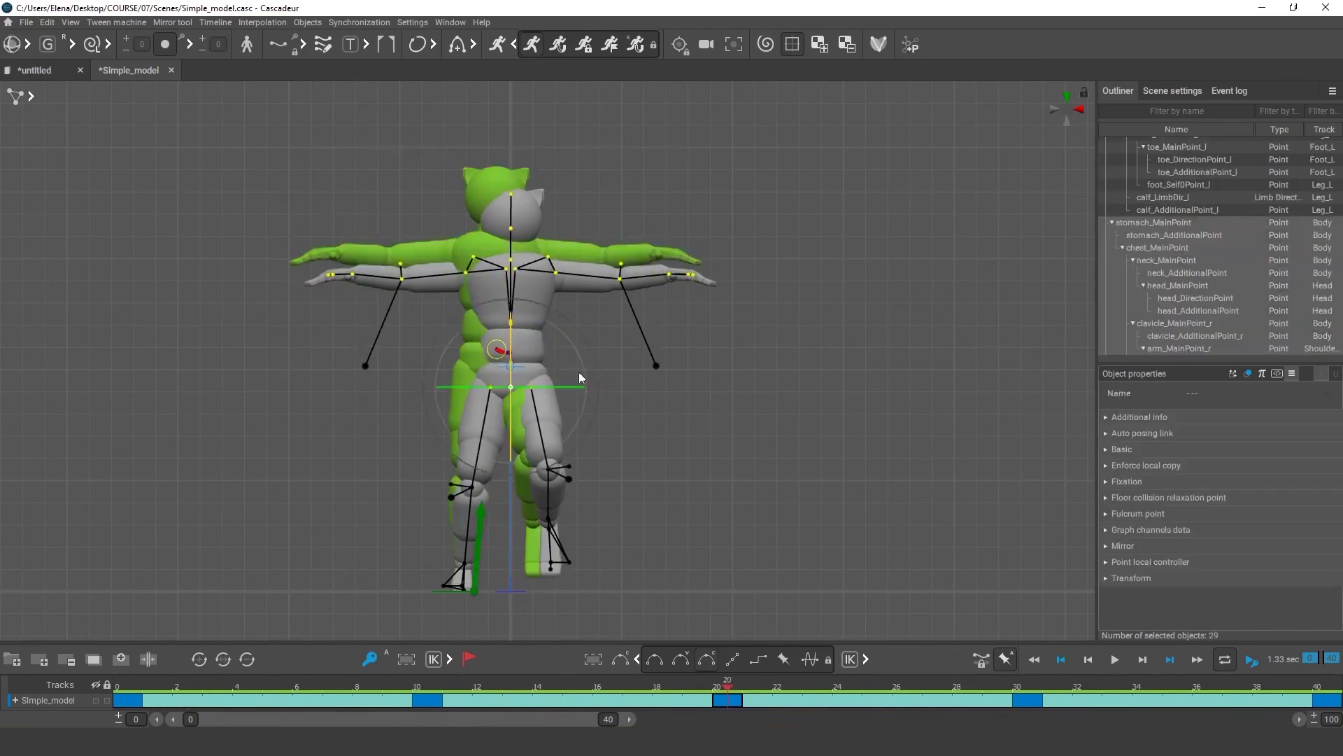
pyautogui.click(578, 371)
pyautogui.press('Home')
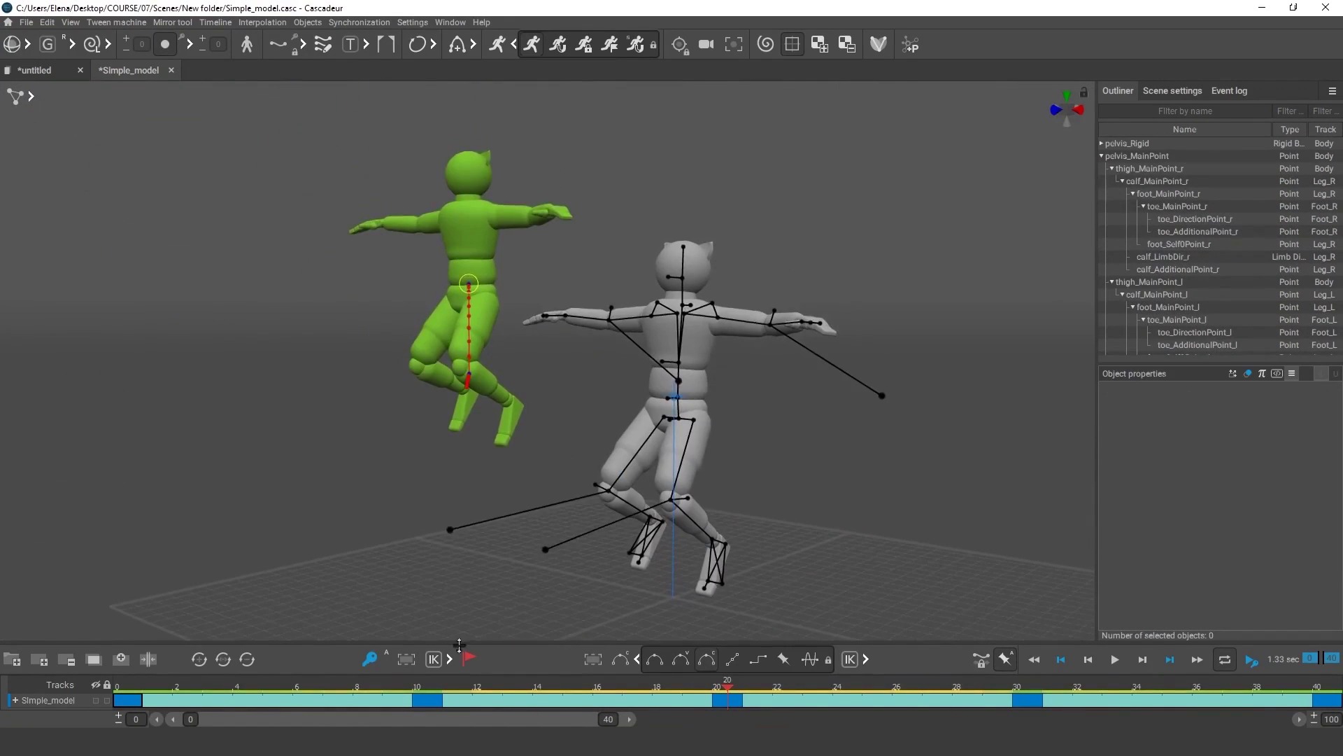
pyautogui.press('space')
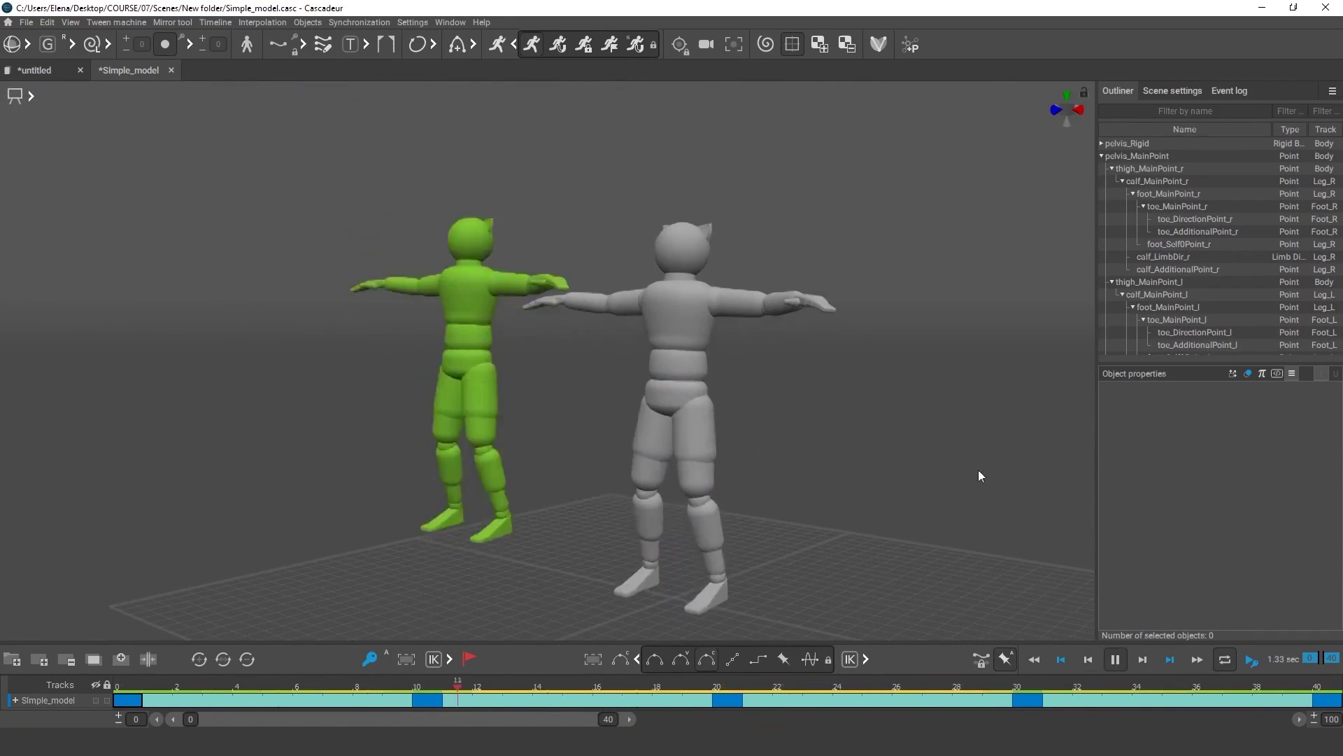
# Step: Play the side-view animation, scrub to frame 21 and set the timeline end to frame 40
pyautogui.click(156, 693)
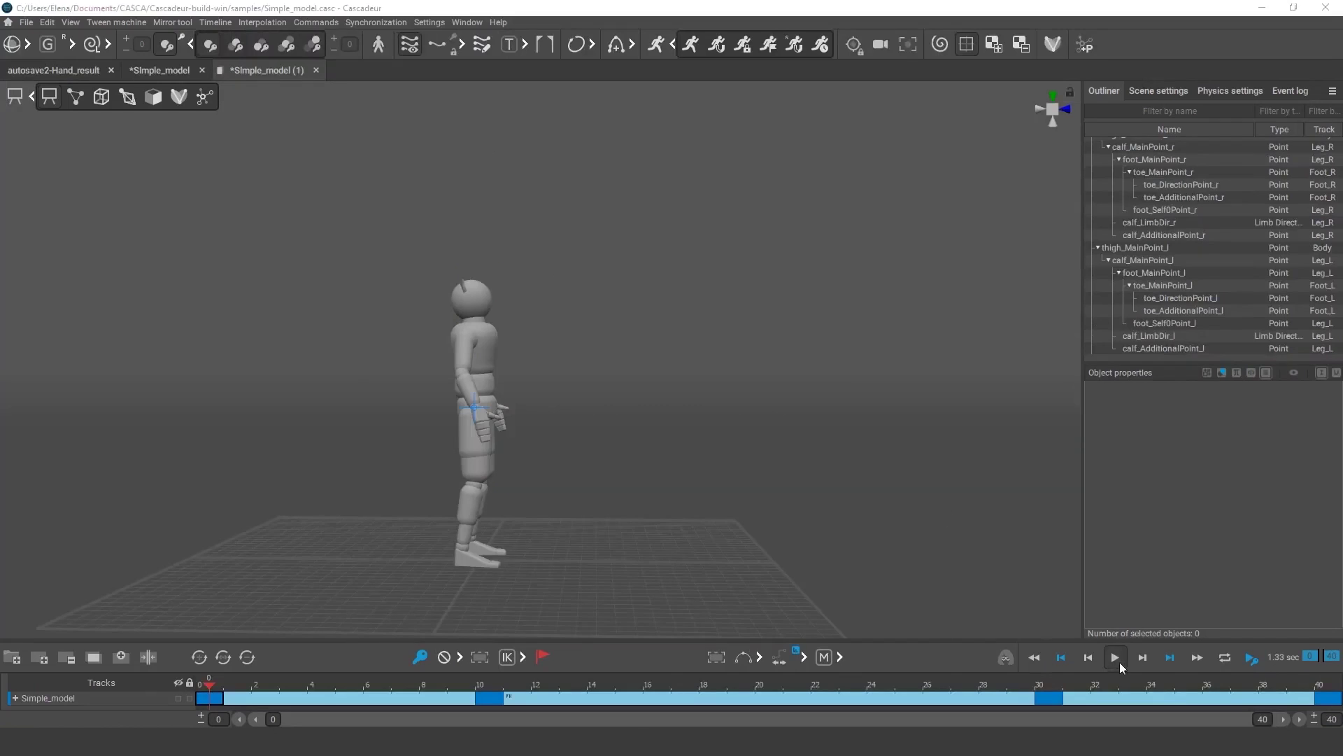
pyautogui.click(1119, 662)
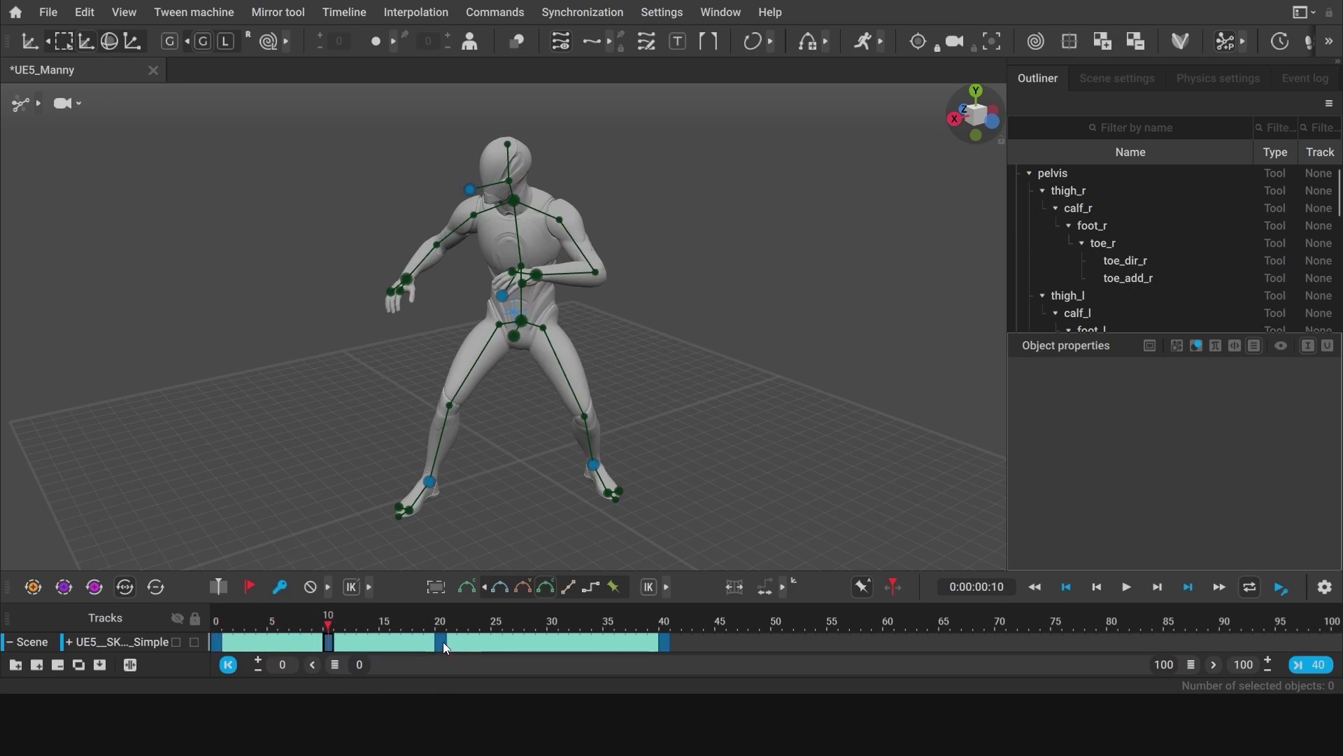
pyautogui.moveTo(446, 647); pyautogui.dragTo(657, 661)
pyautogui.click(1311, 666)
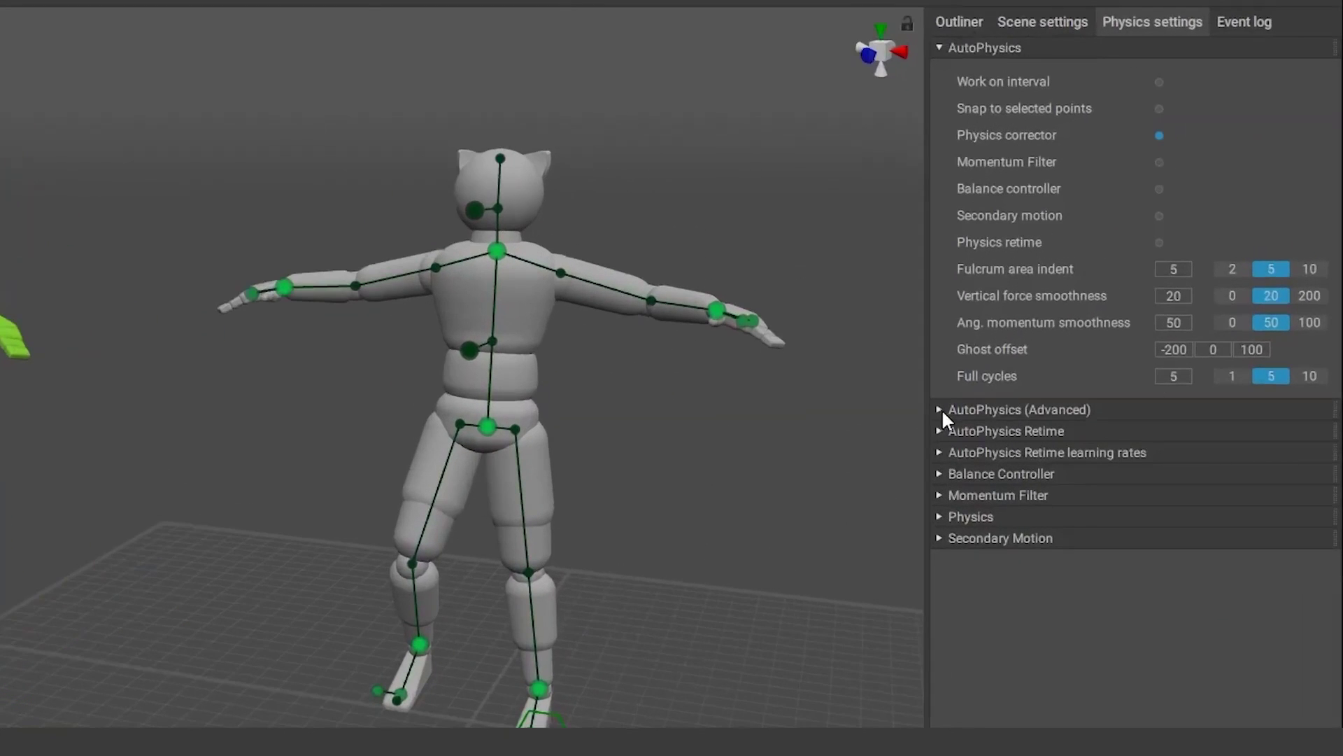
# Step: Expand AutoPhysics (Advanced) and AutoPhysics Retime and scroll through their values
pyautogui.click(942, 413)
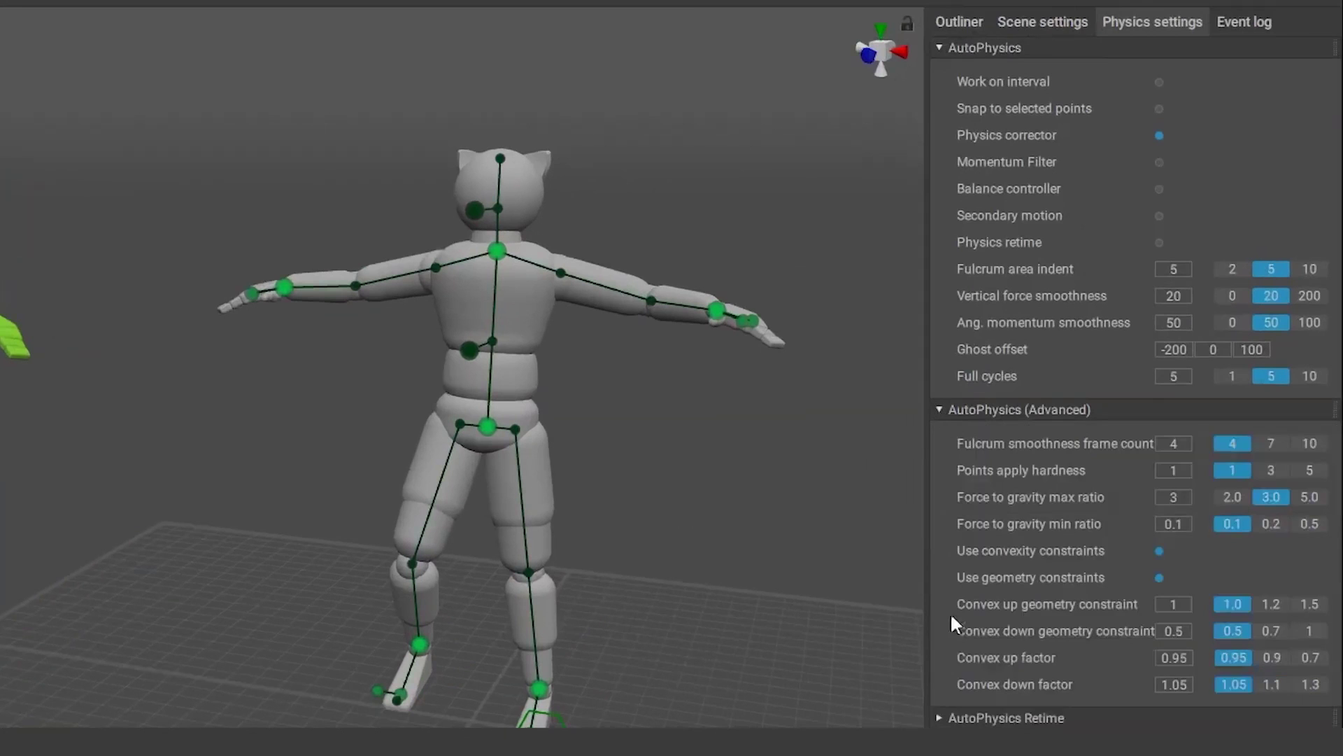
pyautogui.click(942, 718)
pyautogui.scroll(-15, 950, 697)
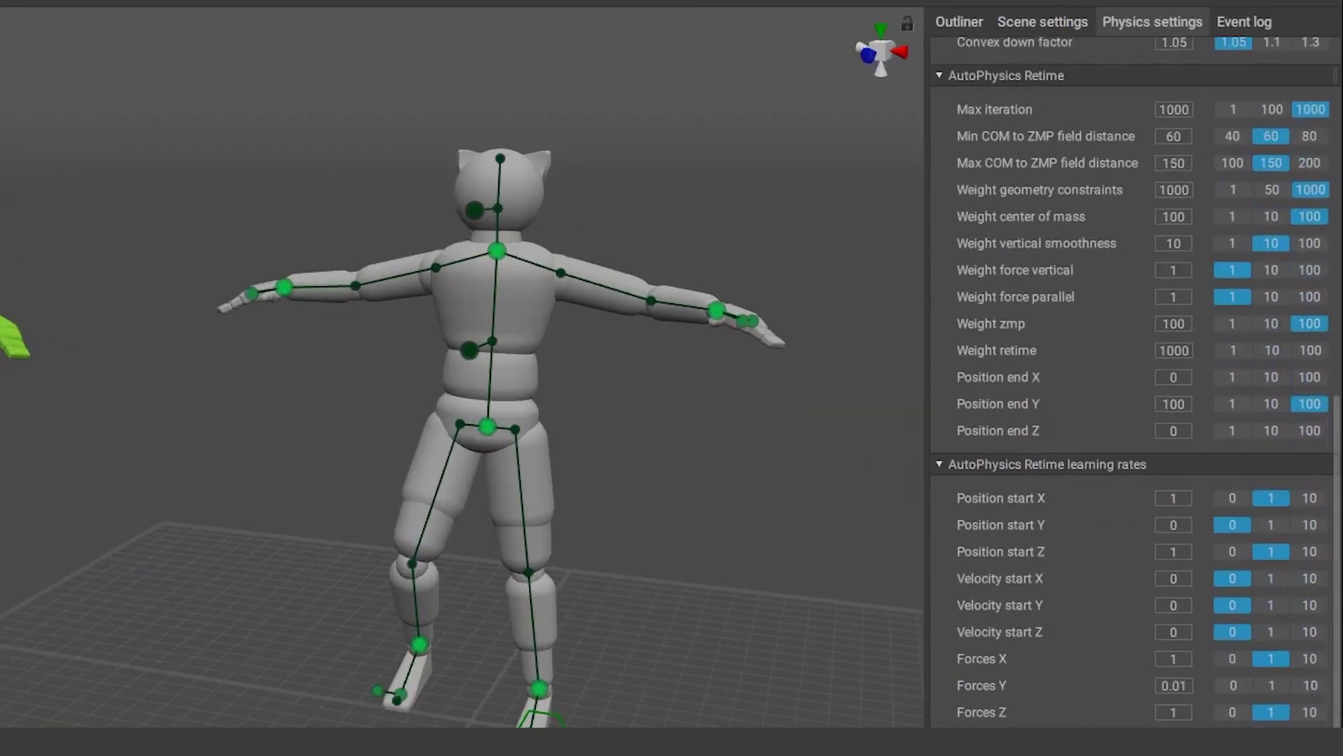
pyautogui.scroll(-5, 1133, 382)
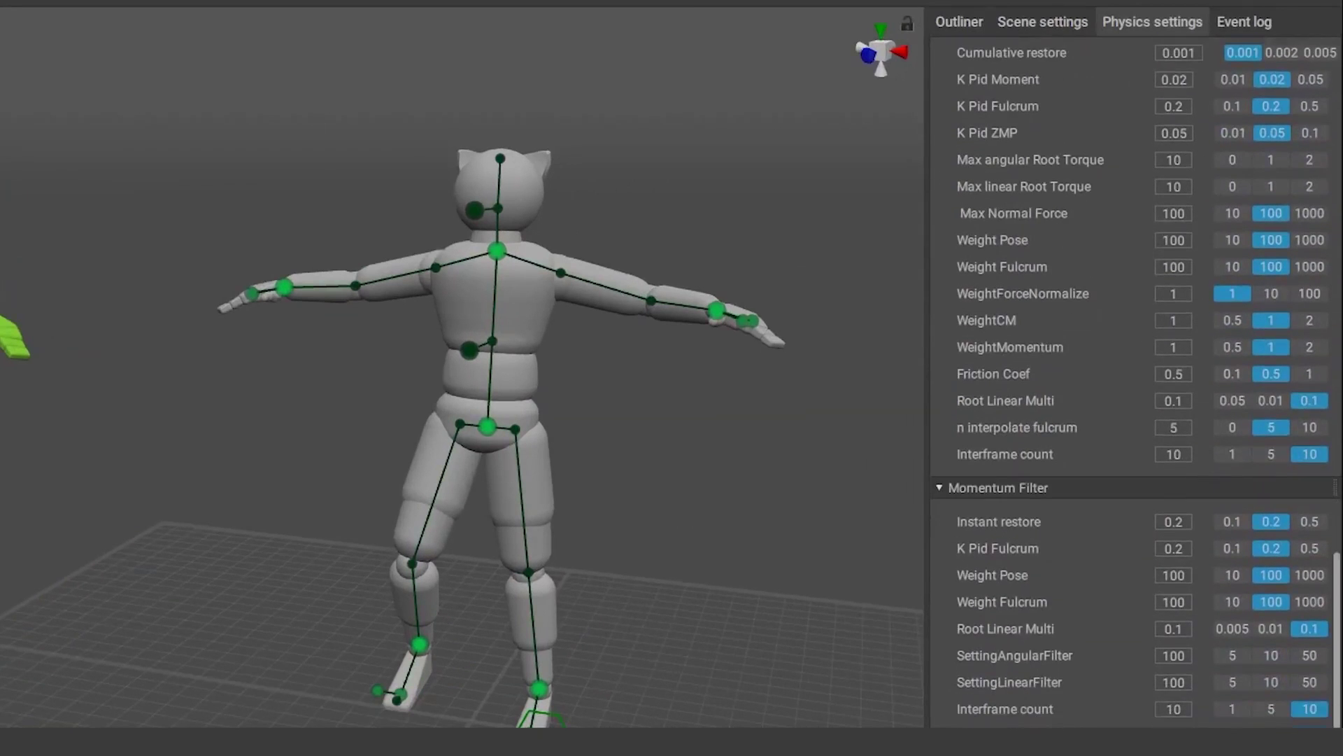
pyautogui.scroll(20, 1058, 721)
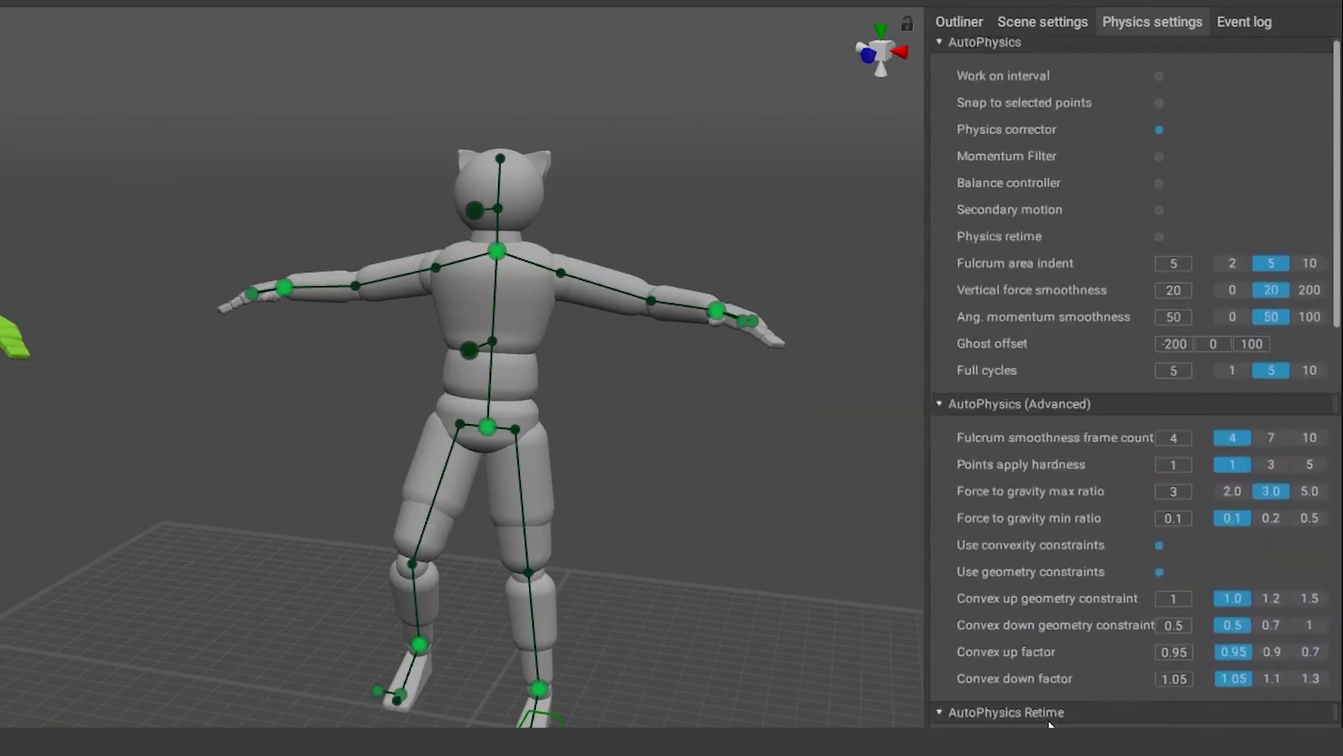
pyautogui.scroll(-15, 1046, 722)
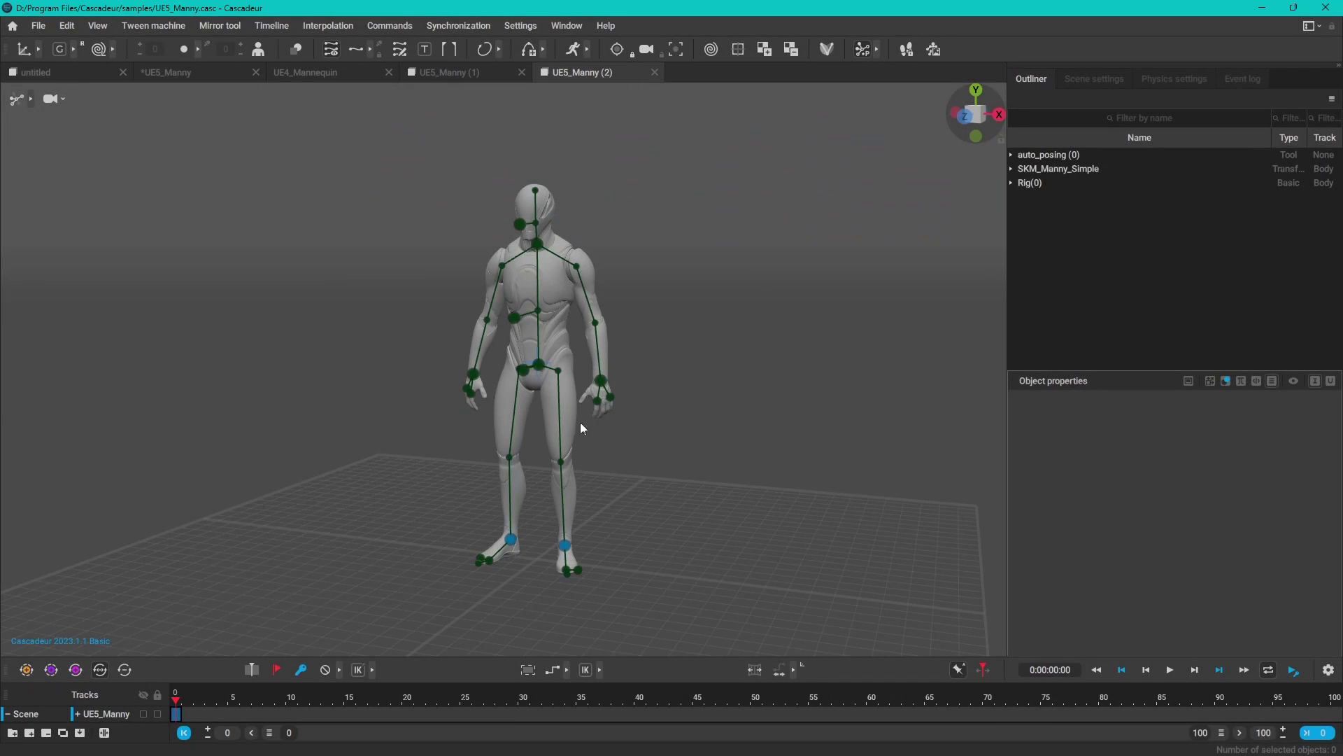
# Step: Enlarge the timeline, view the scene and physics settings, then select auto_posing (0) in the outliner
pyautogui.moveTo(504, 658); pyautogui.dragTo(511, 579)
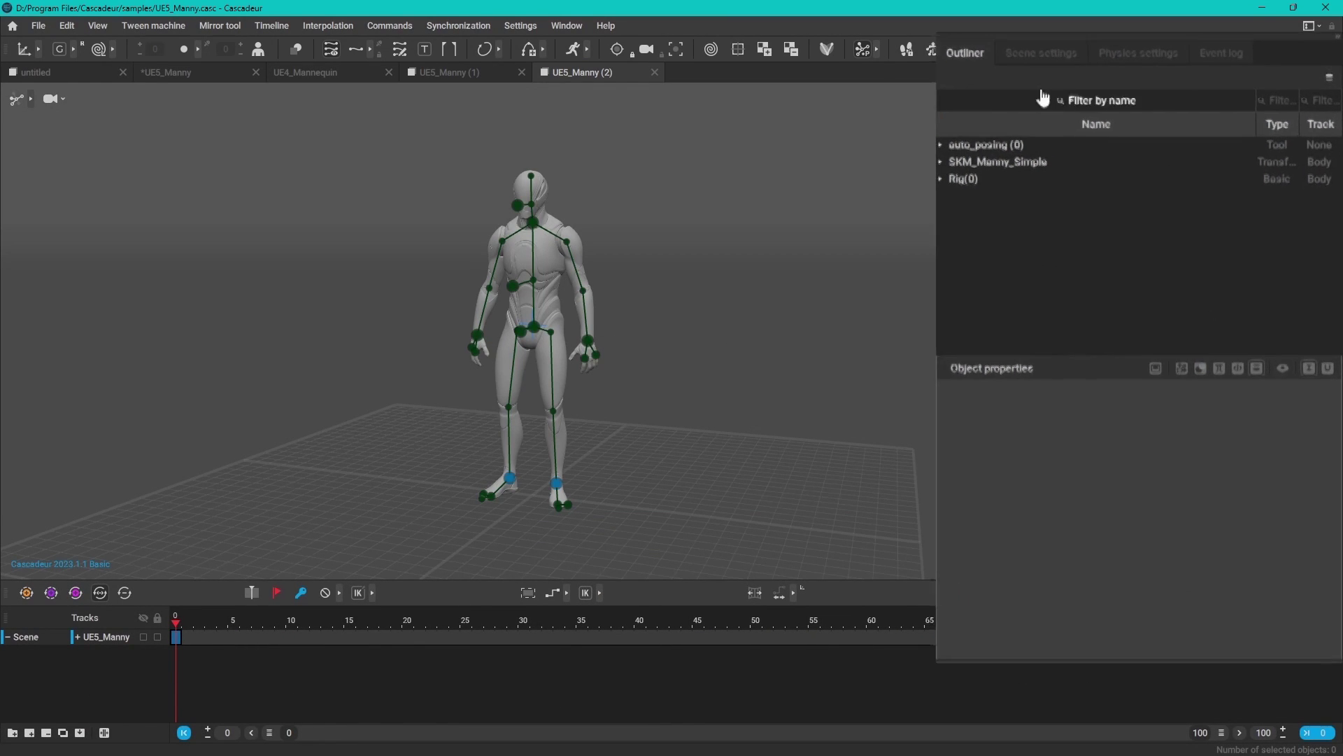
pyautogui.click(1089, 77)
pyautogui.click(1172, 78)
pyautogui.click(1027, 77)
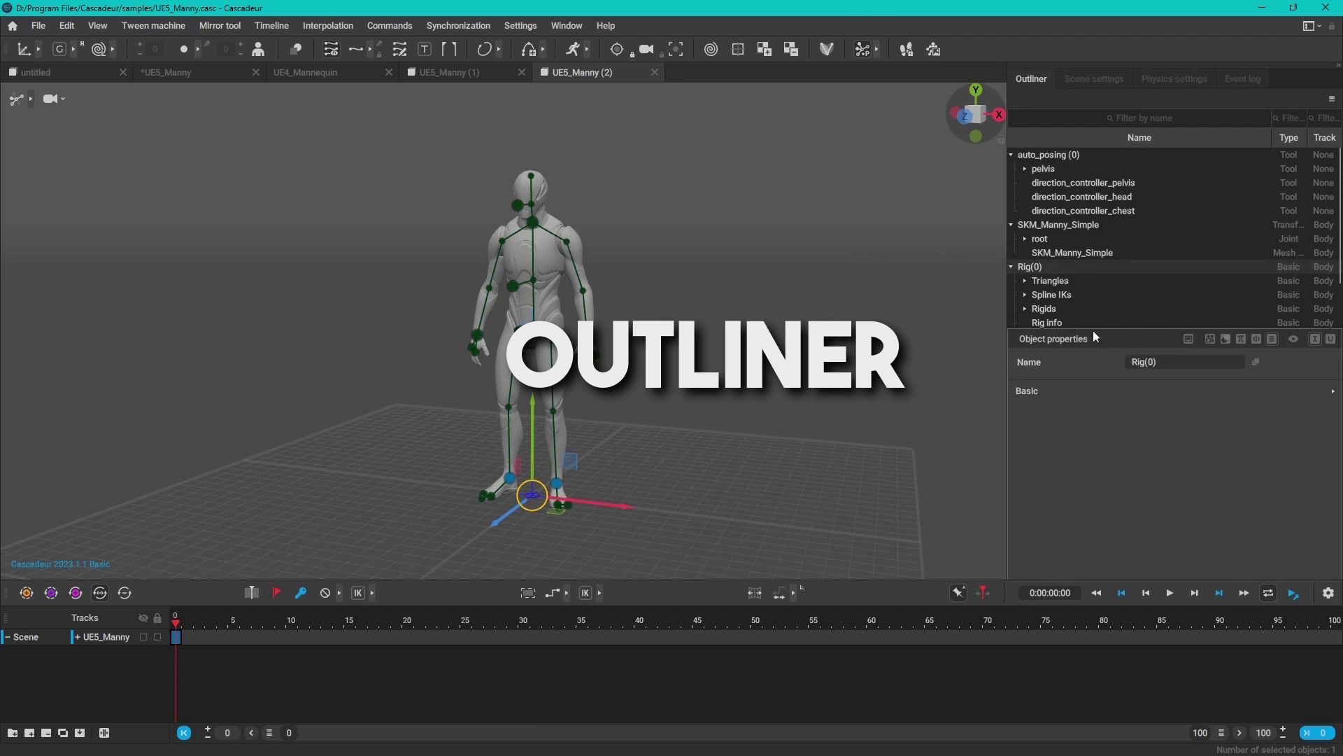
pyautogui.moveTo(1095, 336); pyautogui.dragTo(1096, 397)
pyautogui.click(1049, 155)
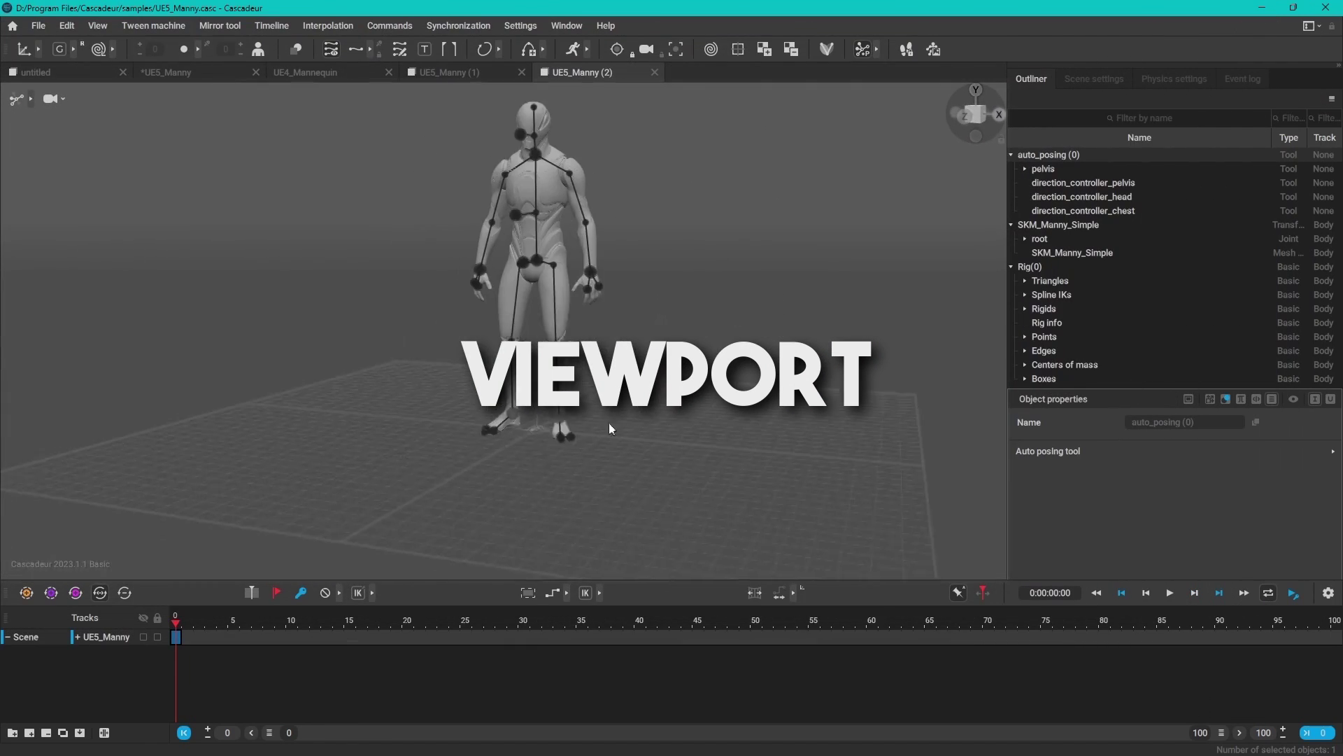
# Step: Orbit around Manny and pull the camera back to frame the whole rig and grid
pyautogui.keyDown('alt'); pyautogui.moveTo(527, 443); pyautogui.dragTo(655, 507); pyautogui.keyUp('alt')
pyautogui.keyDown('alt'); pyautogui.moveTo(545, 501); pyautogui.dragTo(448, 460); pyautogui.keyUp('alt')
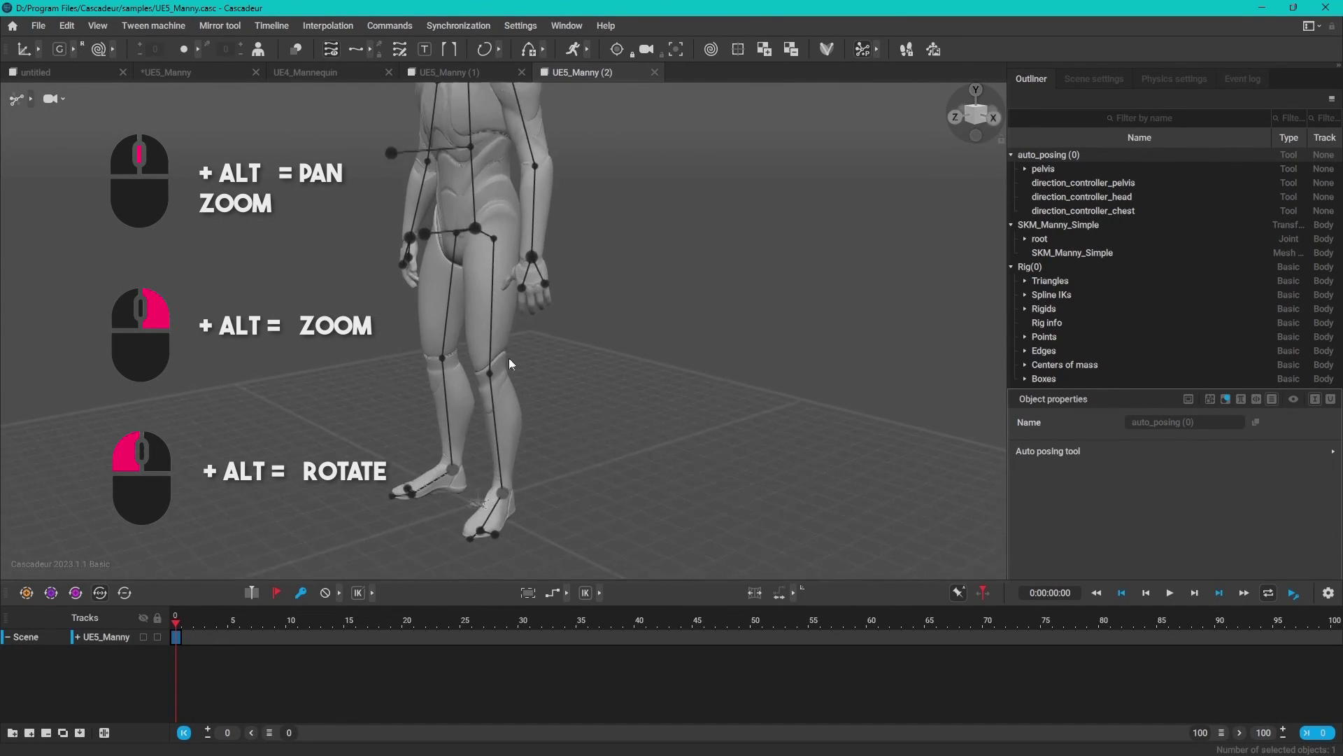
pyautogui.keyDown('alt'); pyautogui.moveTo(510, 358); pyautogui.dragTo(466, 105, button='right'); pyautogui.keyUp('alt')
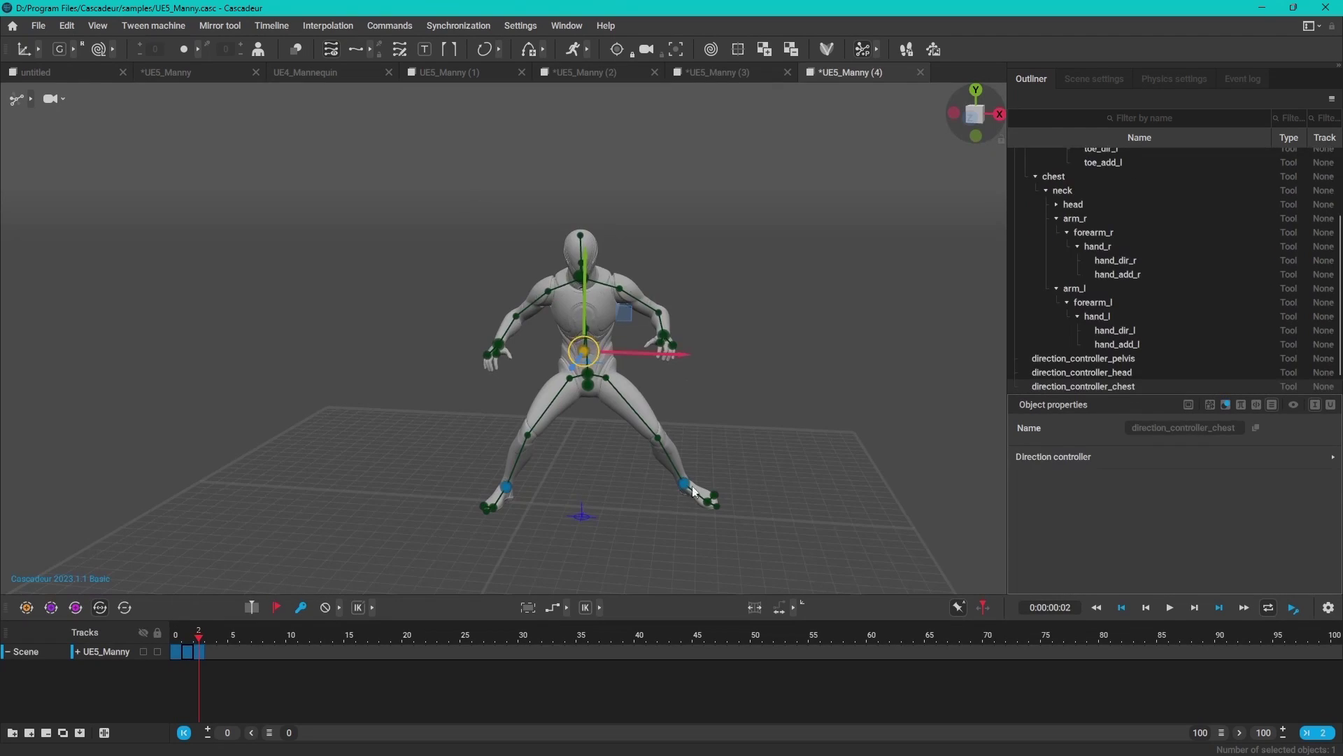
# Step: Select Manny's left hand and arm controllers and play back the forward diving-lean poses
pyautogui.click(630, 319)
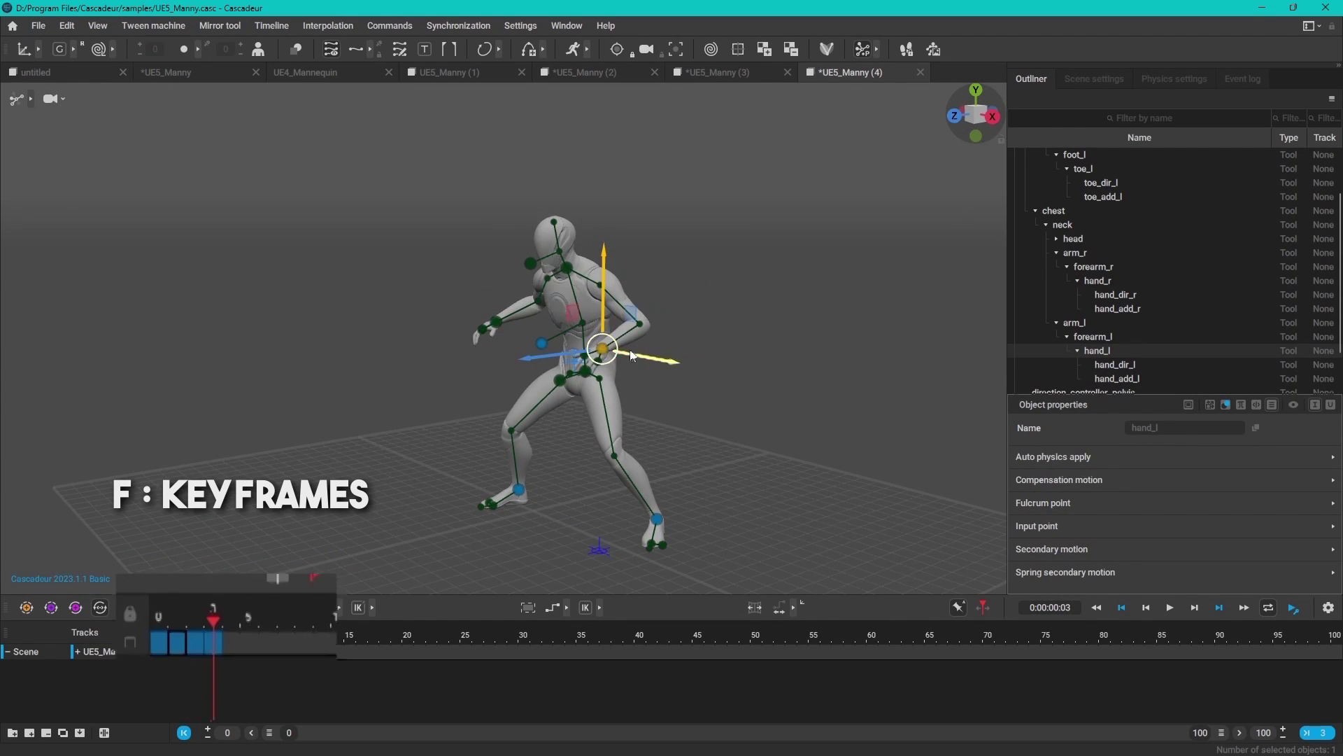
pyautogui.keyDown('alt'); pyautogui.moveTo(632, 354); pyautogui.dragTo(616, 294); pyautogui.keyUp('alt')
pyautogui.click(608, 273)
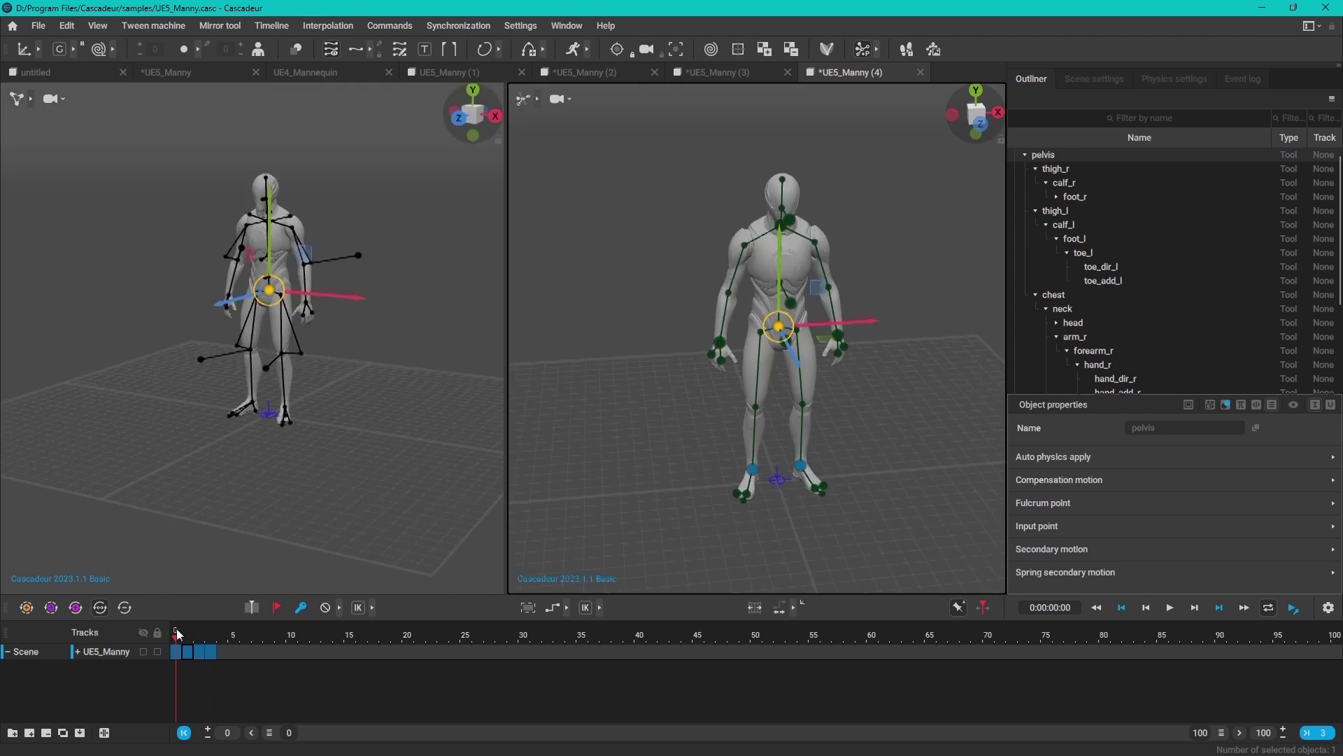
pyautogui.press('space')
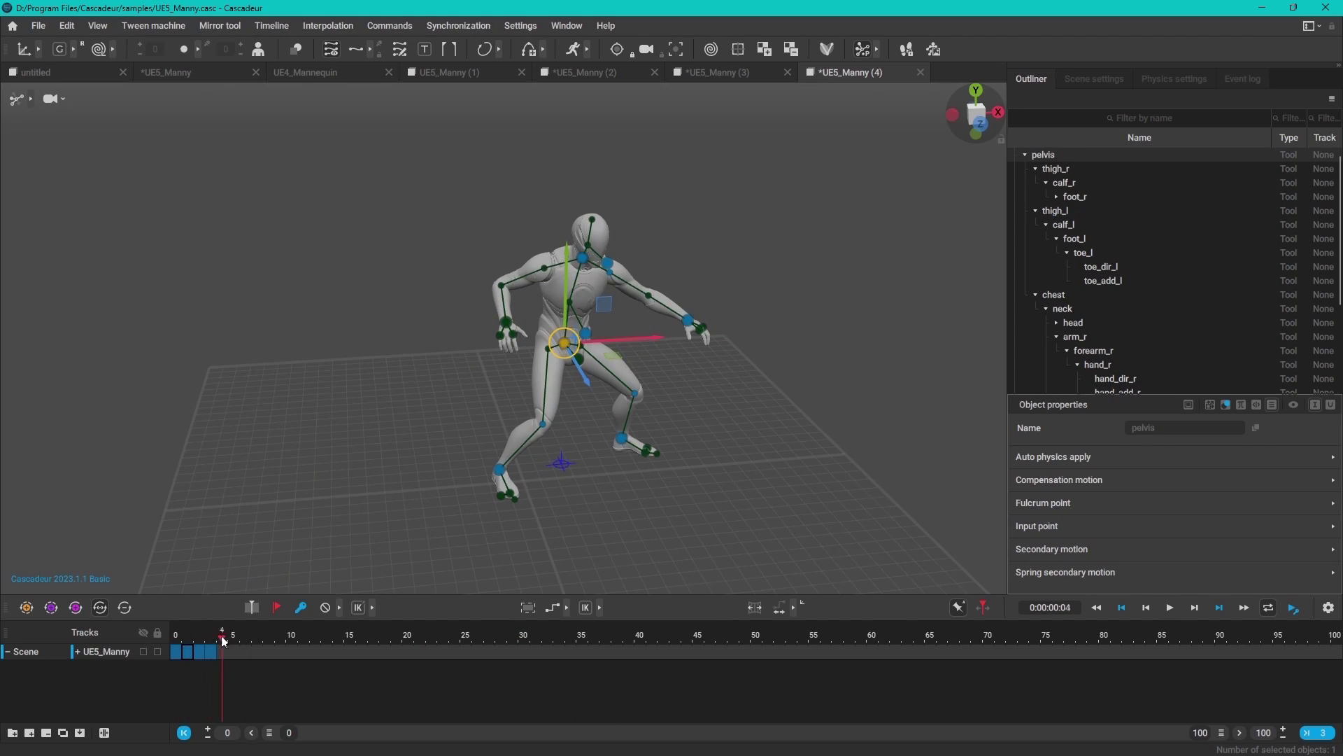
pyautogui.keyDown('alt'); pyautogui.moveTo(656, 325); pyautogui.dragTo(770, 336); pyautogui.keyUp('alt')
pyautogui.click(801, 341)
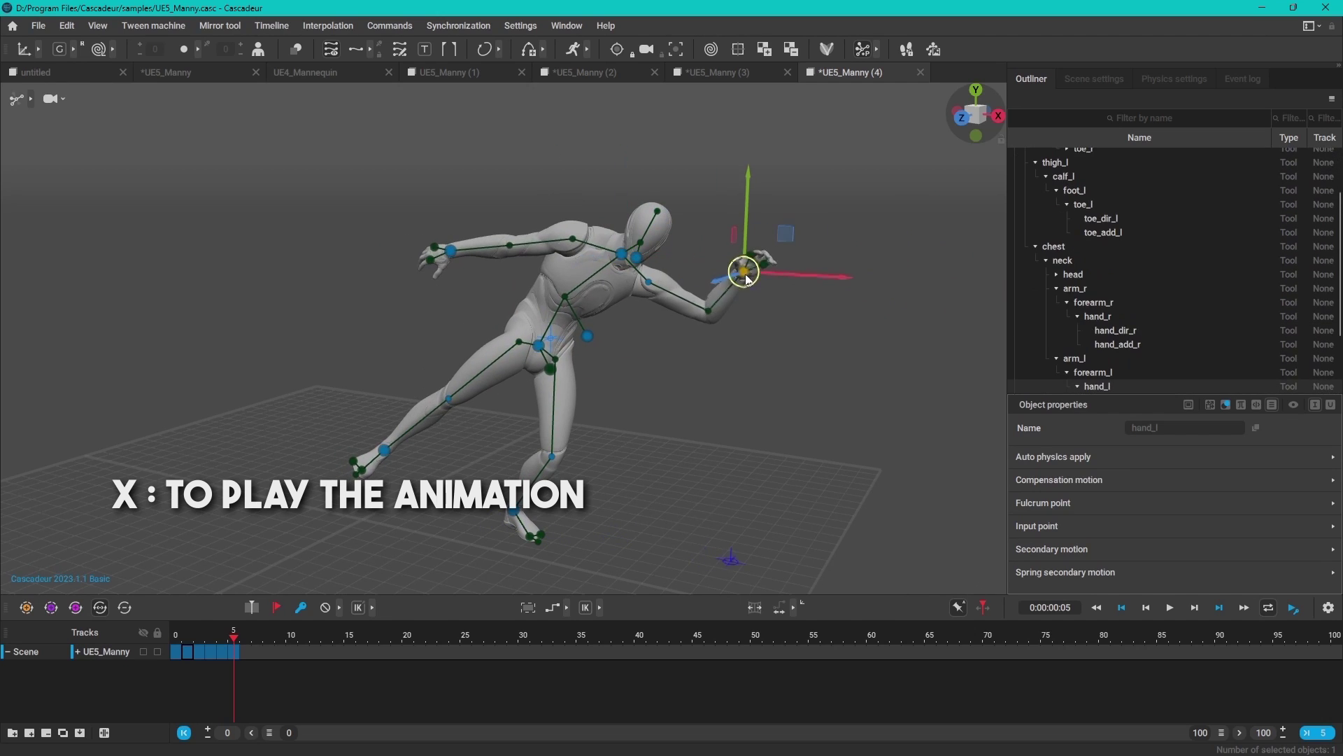
pyautogui.click(892, 293)
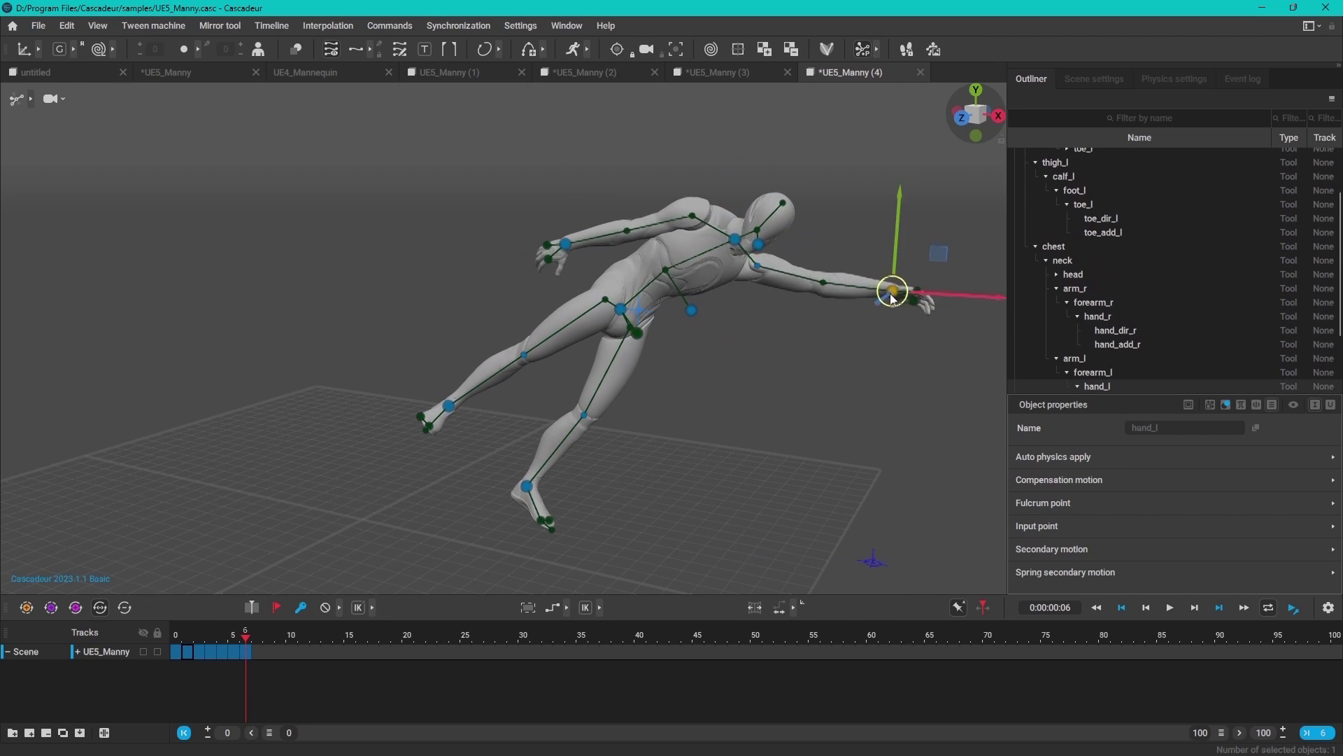
# Step: Inspect the forearm, spine, foot and hand points, scrubbing from the standing pose to the dive
pyautogui.click(706, 178)
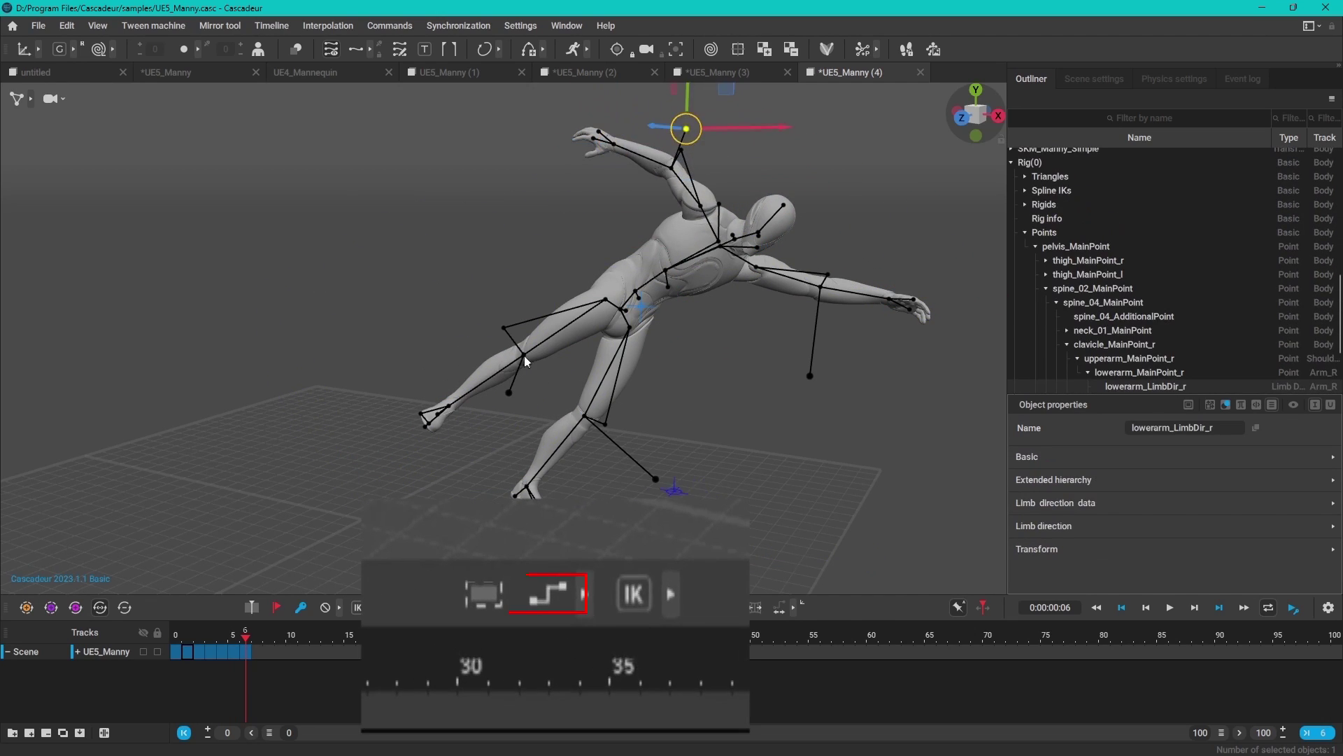
pyautogui.click(638, 294)
pyautogui.click(491, 443)
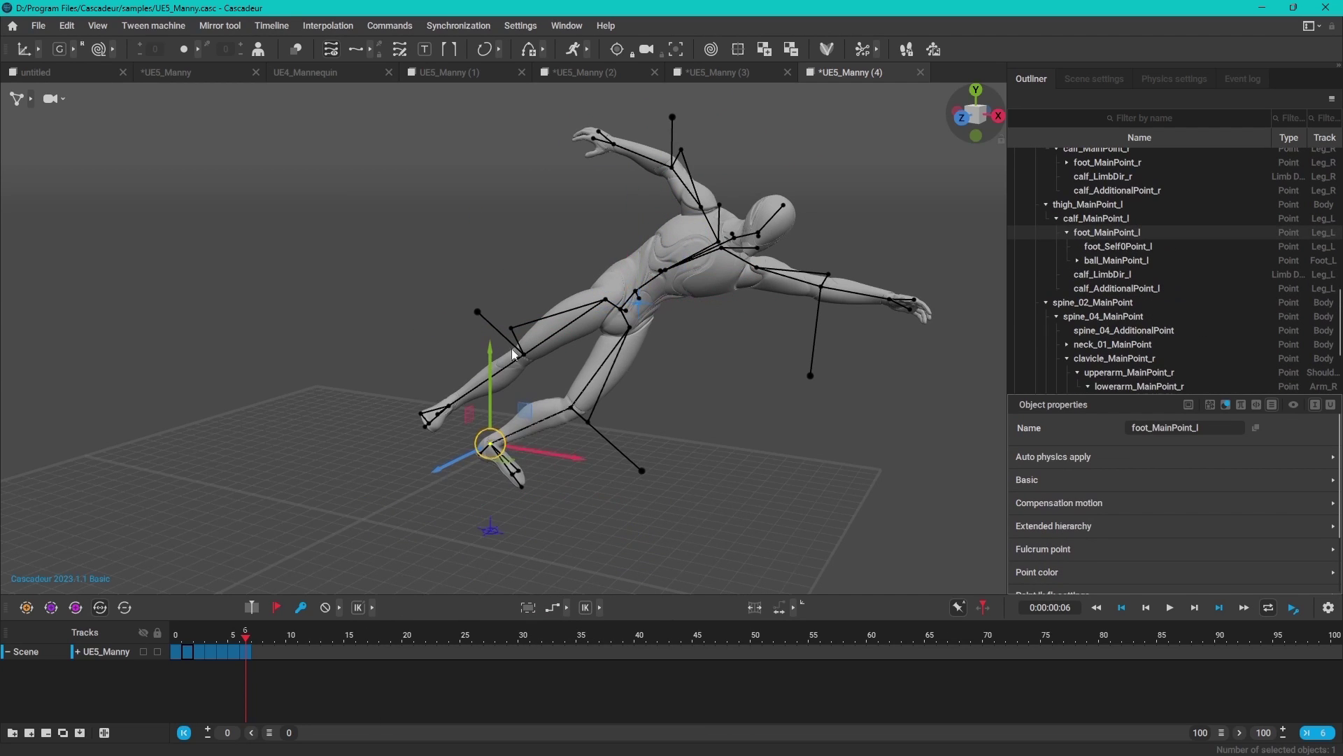
pyautogui.click(808, 373)
pyautogui.click(912, 390)
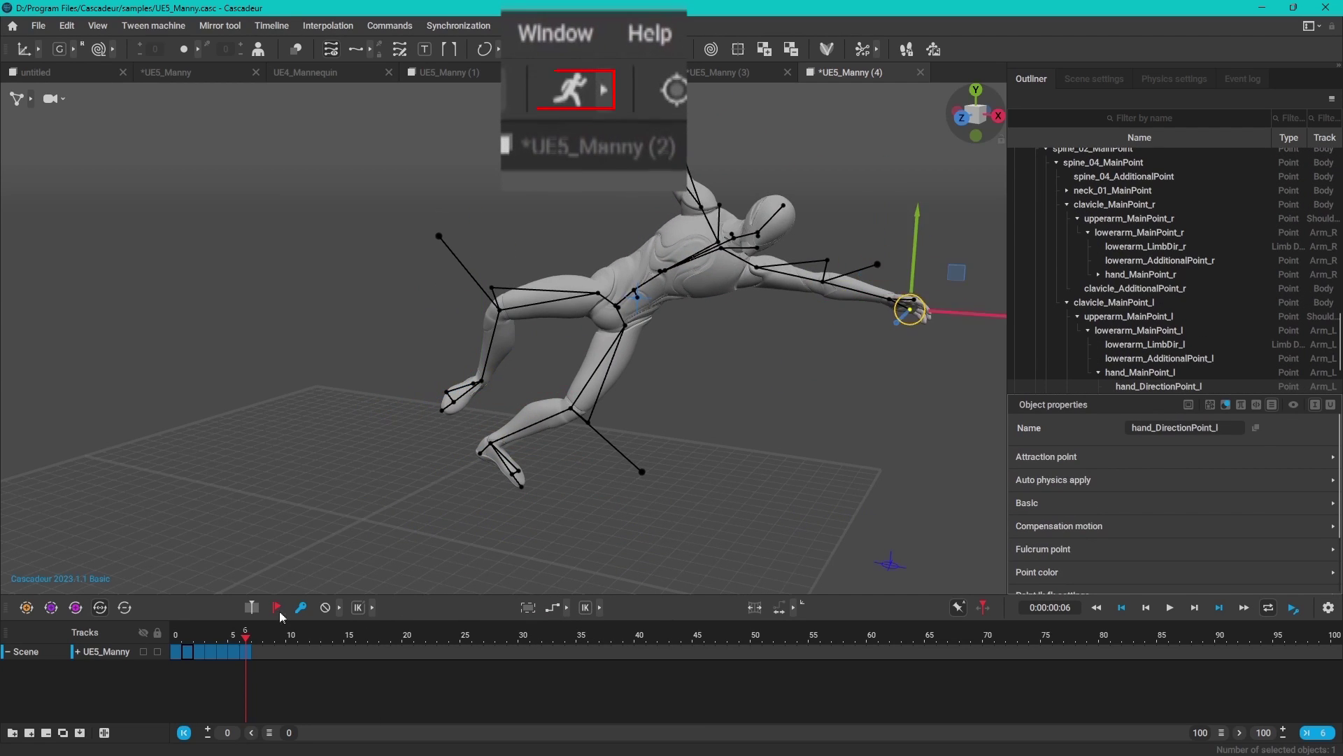
pyautogui.click(175, 650)
pyautogui.moveTo(175, 650); pyautogui.dragTo(211, 655)
pyautogui.scroll(-3, 480, 483)
# Step: Turn on AutoPhysics and compare the green physics character with the grey rig at frames 3–6
pyautogui.click(572, 49)
pyautogui.click(547, 477)
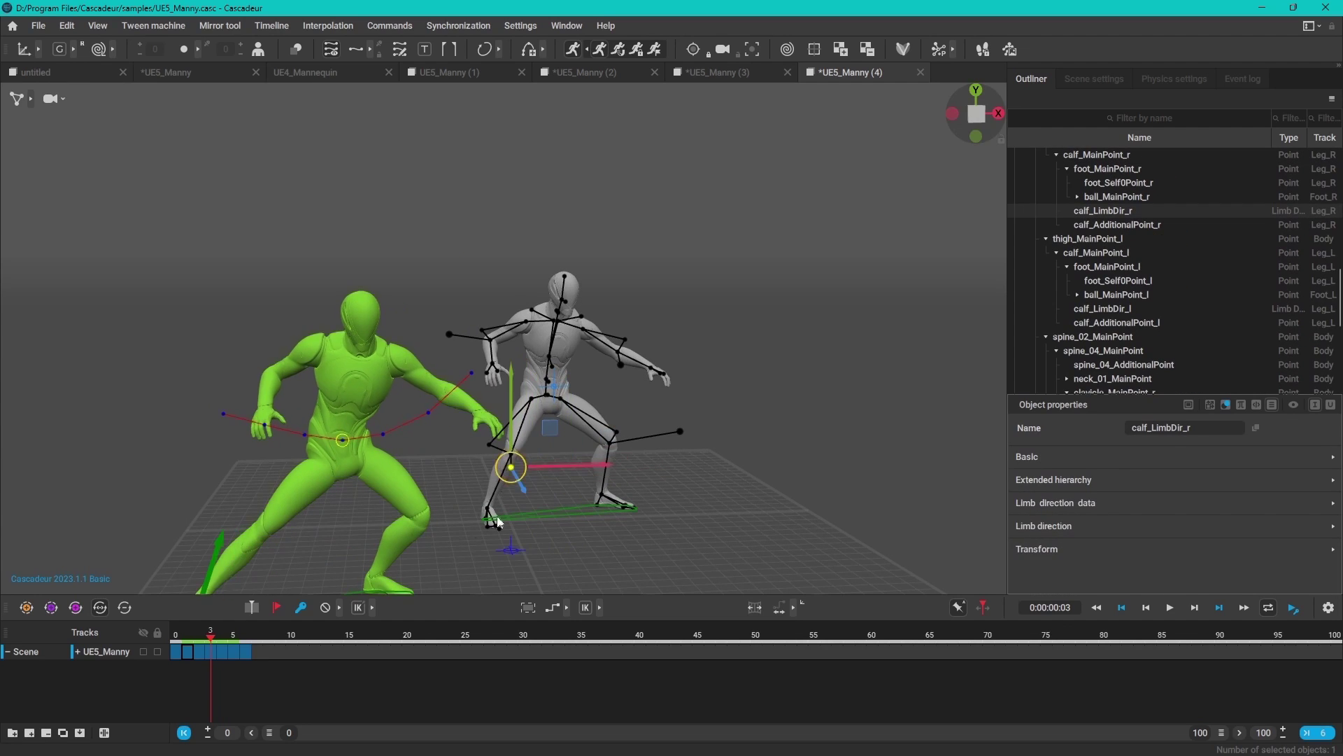
pyautogui.moveTo(494, 523); pyautogui.dragTo(476, 401, button='right')
pyautogui.click(476, 402)
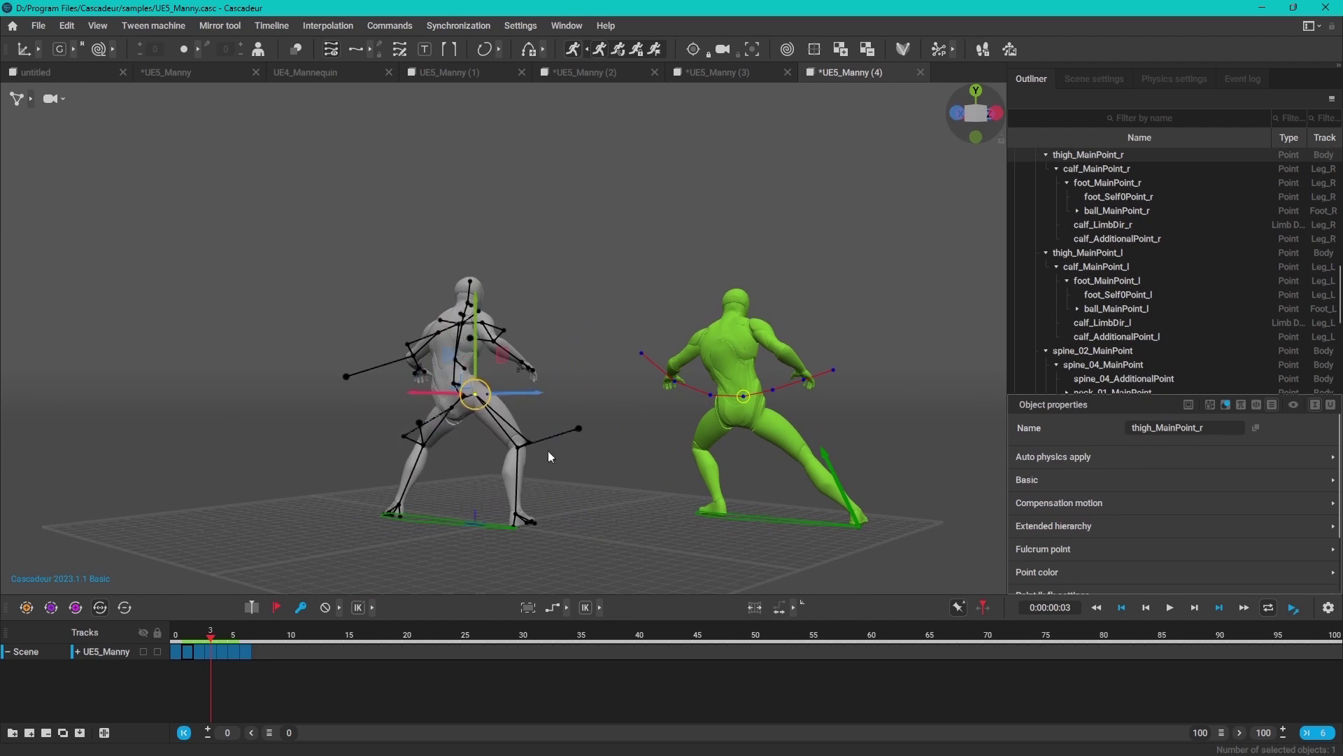
pyautogui.moveTo(818, 434); pyautogui.dragTo(532, 448, button='right')
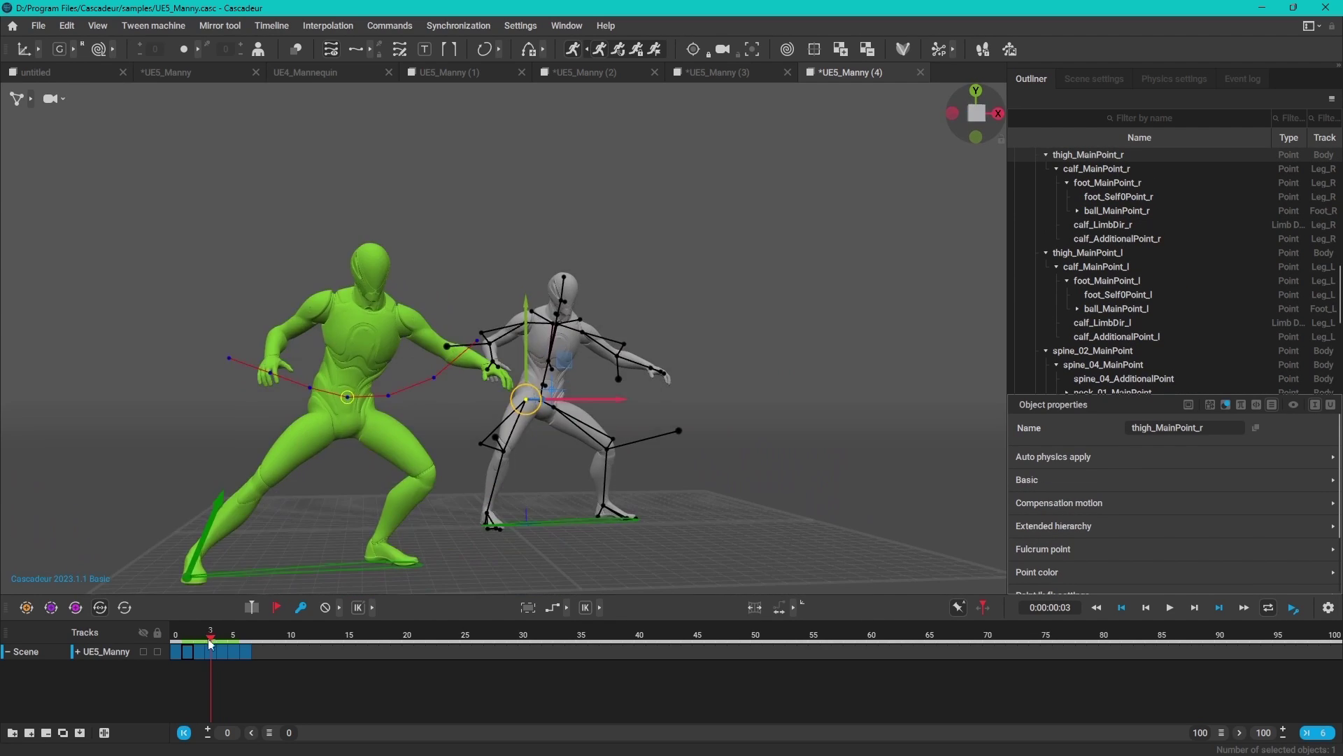
pyautogui.click(238, 645)
pyautogui.moveTo(238, 645); pyautogui.dragTo(245, 646)
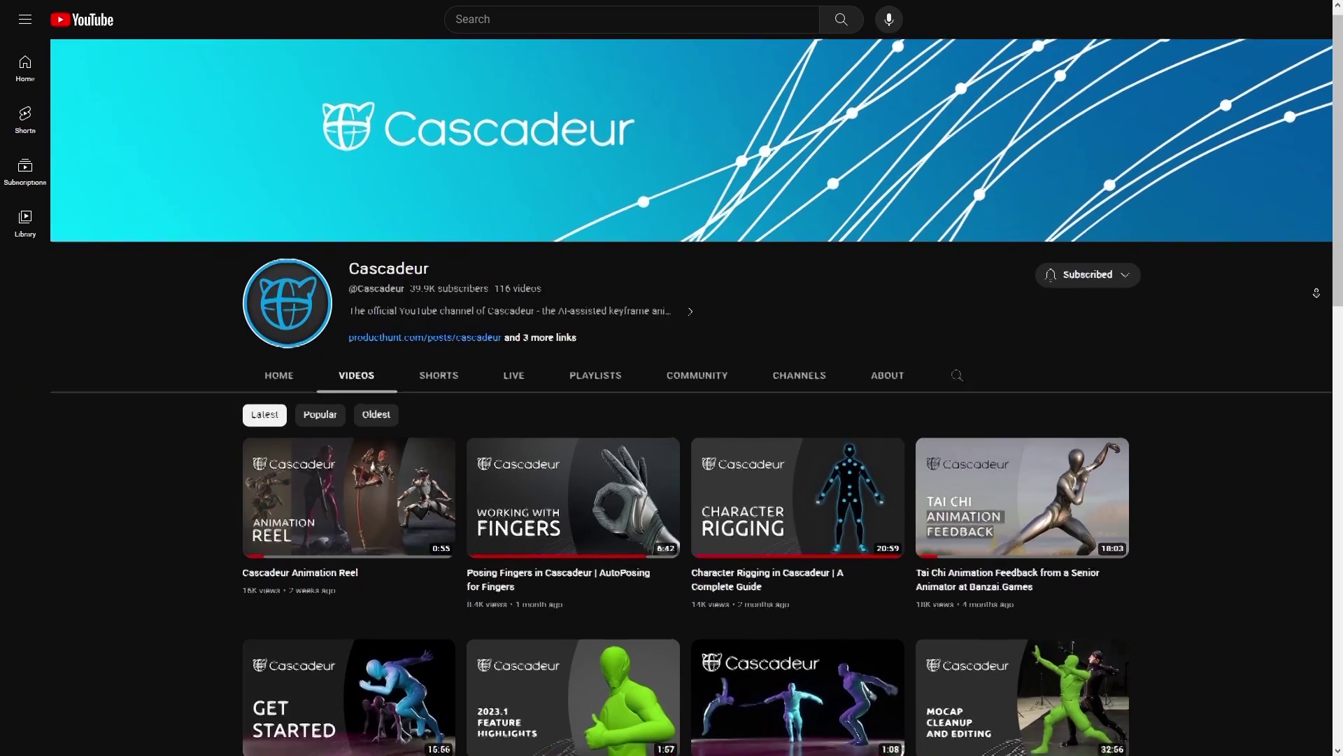
# Step: Scroll the Cascadeur channel's video list down to older tutorials like the falling cat problem
pyautogui.scroll(-3, 672, 378)
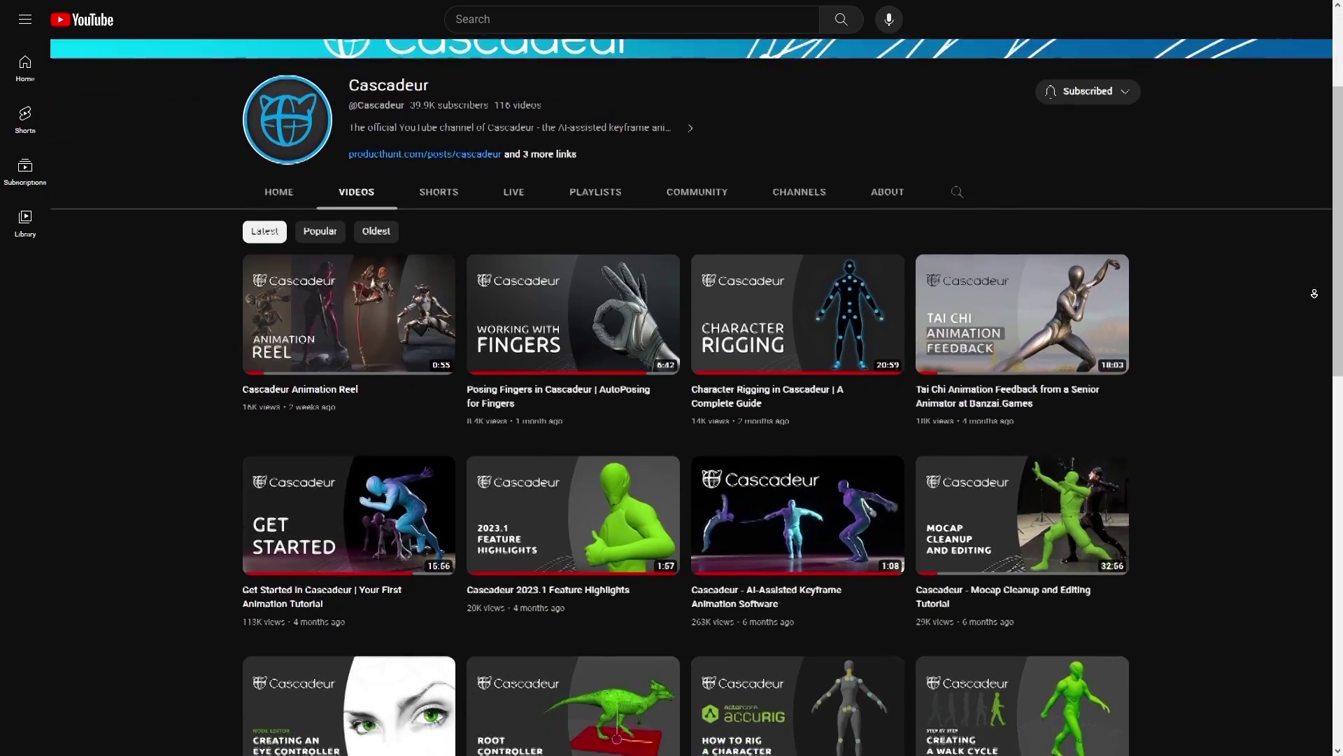
pyautogui.scroll(-5, 671, 378)
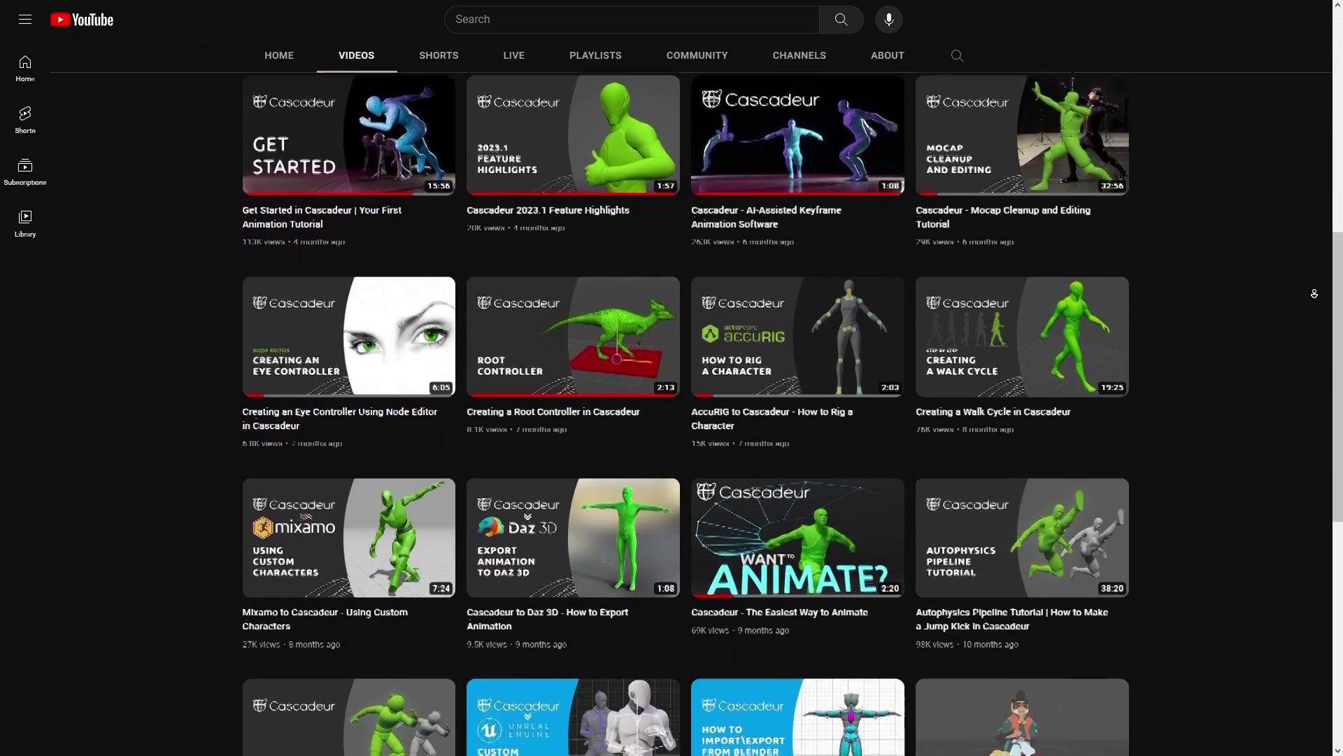
pyautogui.scroll(-5, 672, 378)
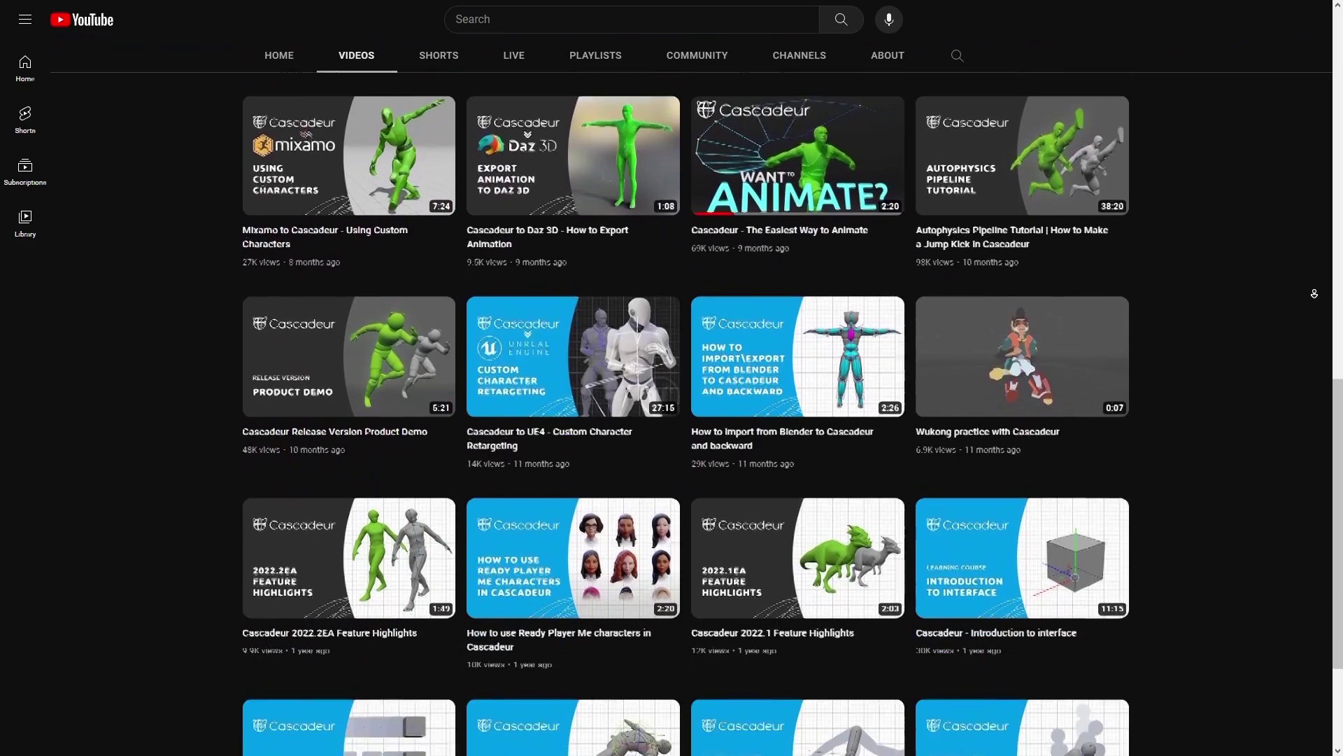
pyautogui.scroll(-5, 672, 377)
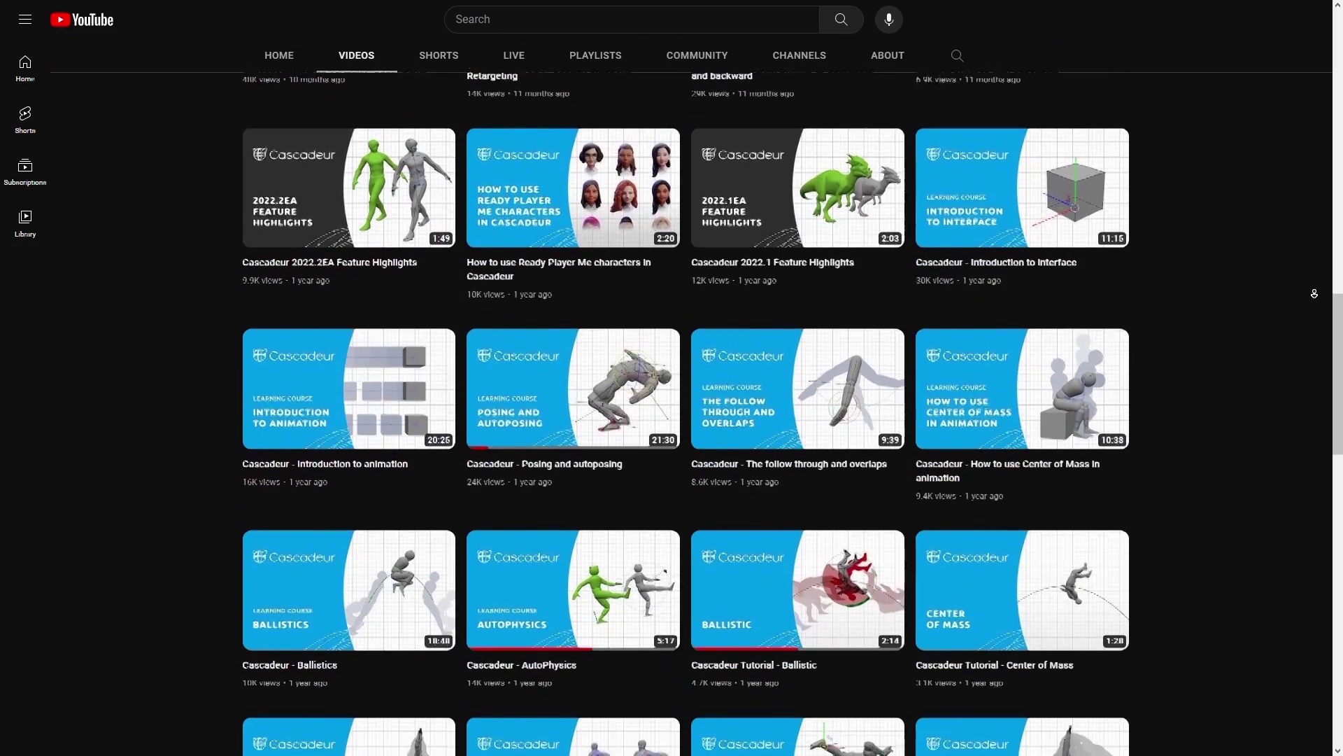
pyautogui.scroll(-5, 671, 378)
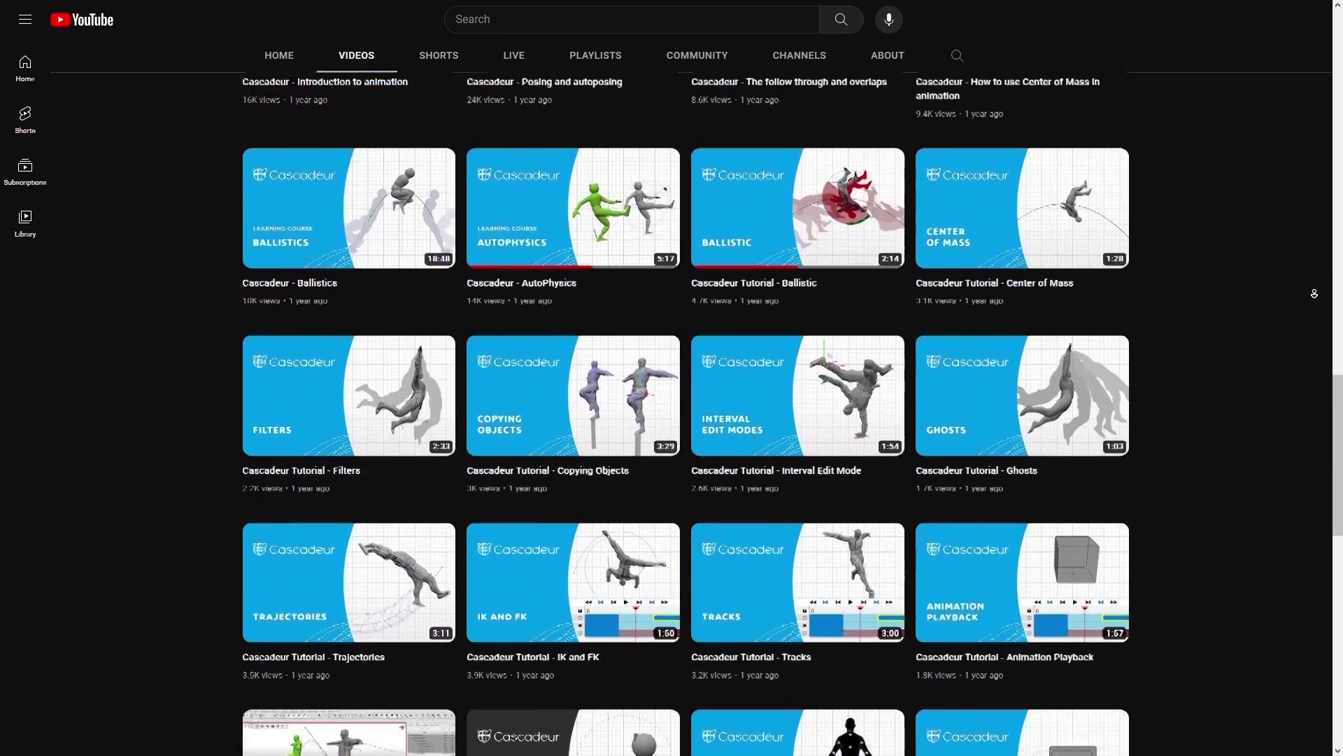
pyautogui.scroll(-5, 672, 378)
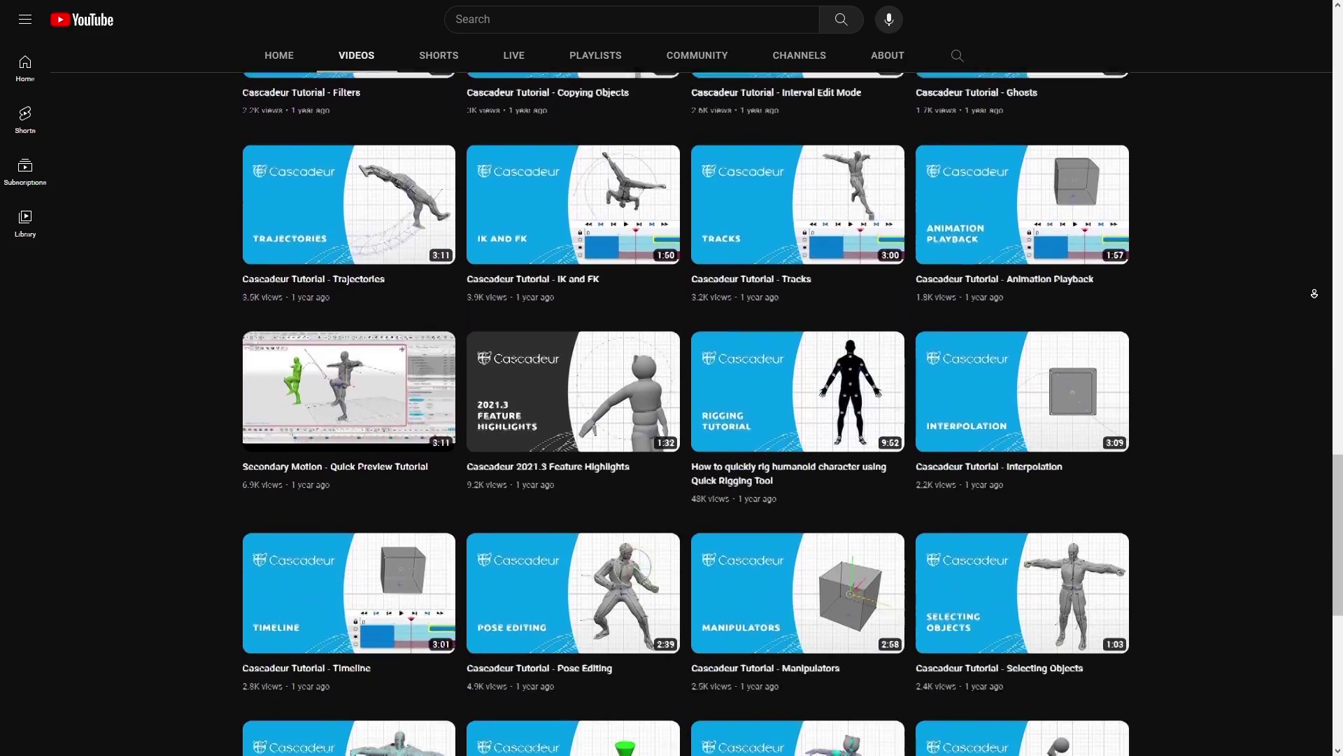
pyautogui.scroll(-5, 671, 378)
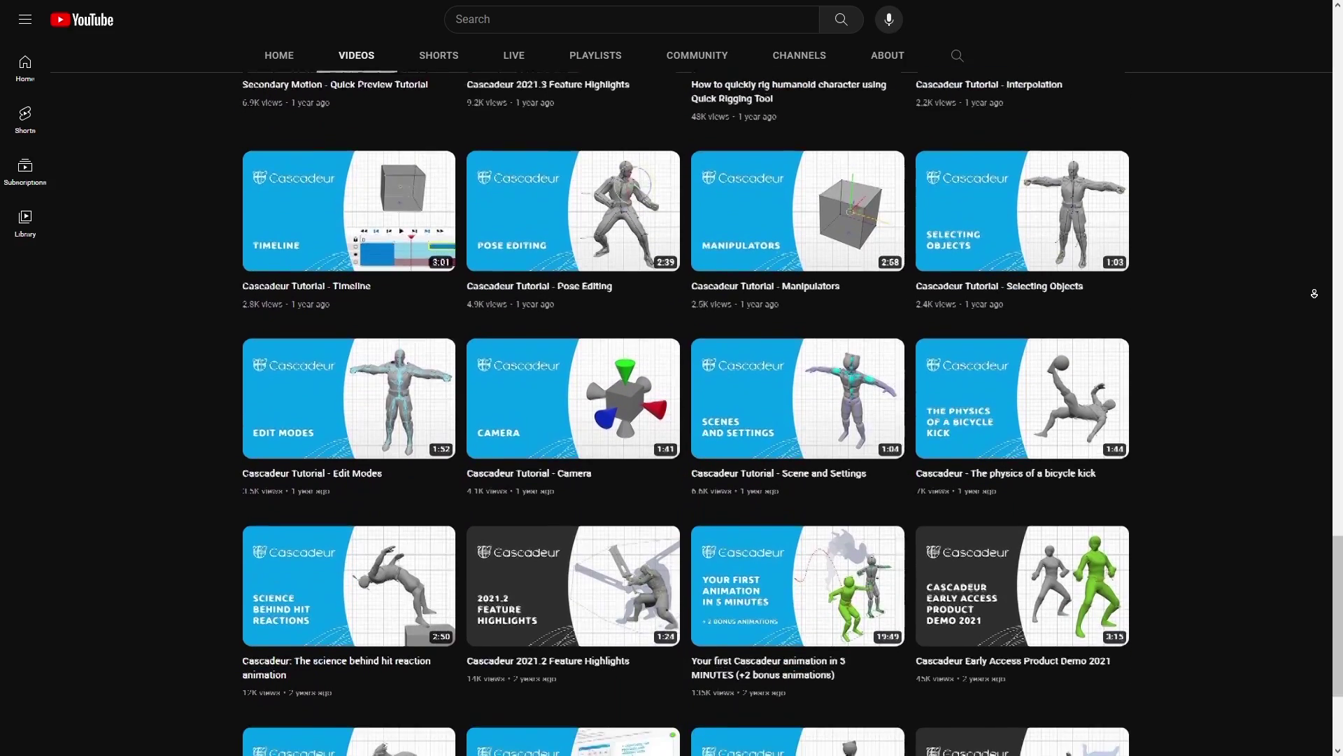
pyautogui.scroll(-5, 672, 378)
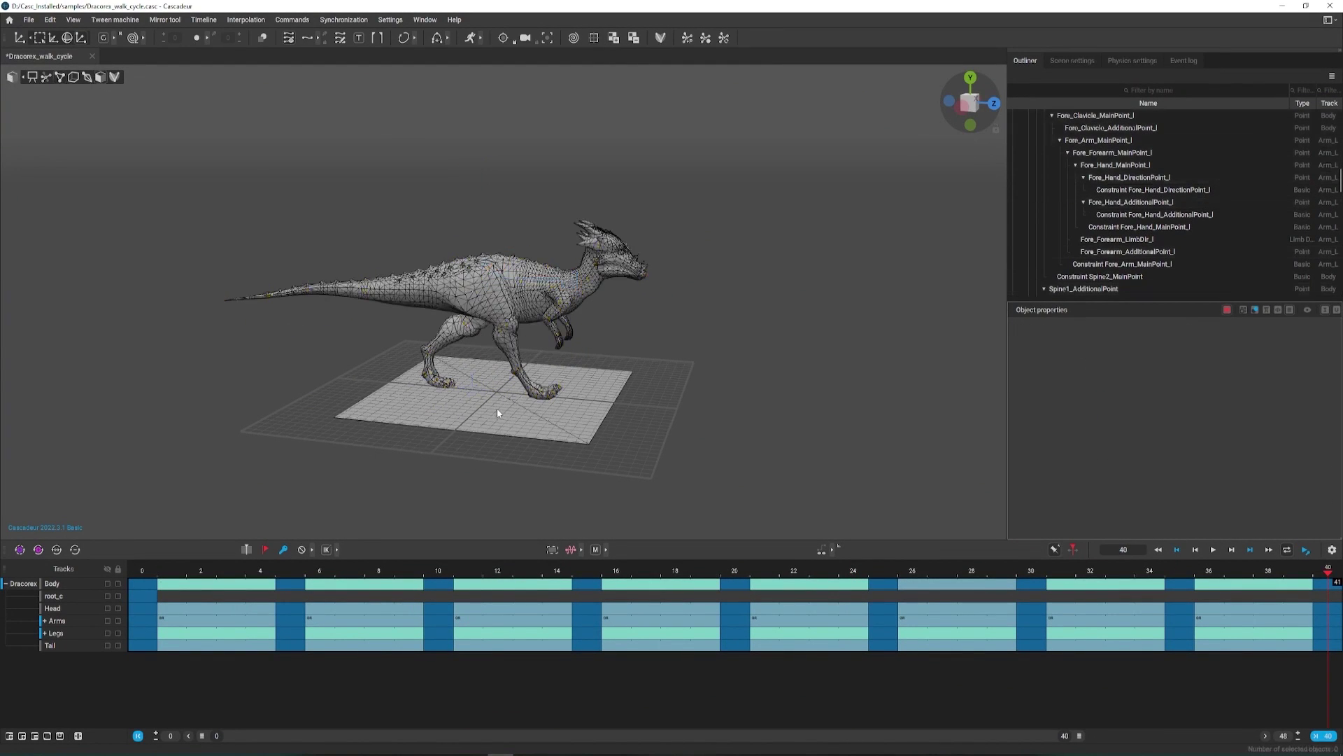
# Step: Select the ground plane under the Dracorex and jump to frame 6 of the walk cycle
pyautogui.click(496, 410)
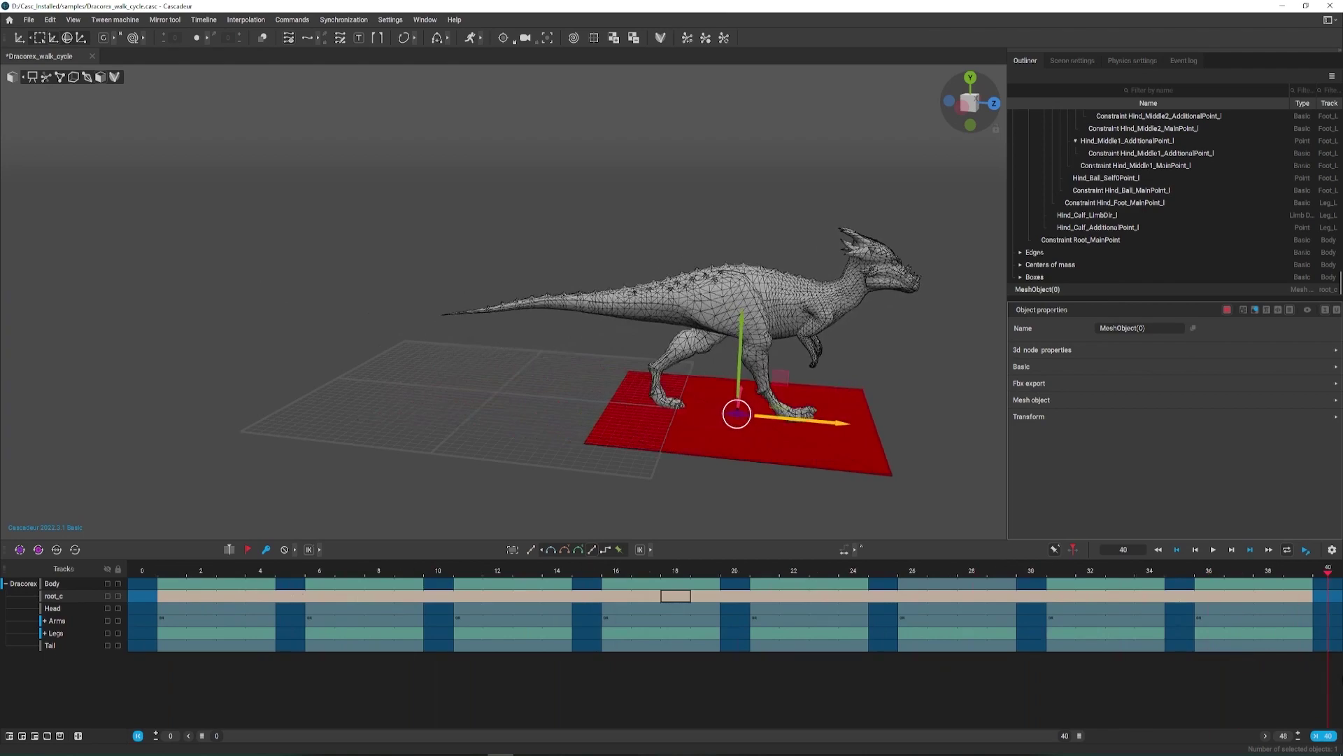
pyautogui.click(321, 599)
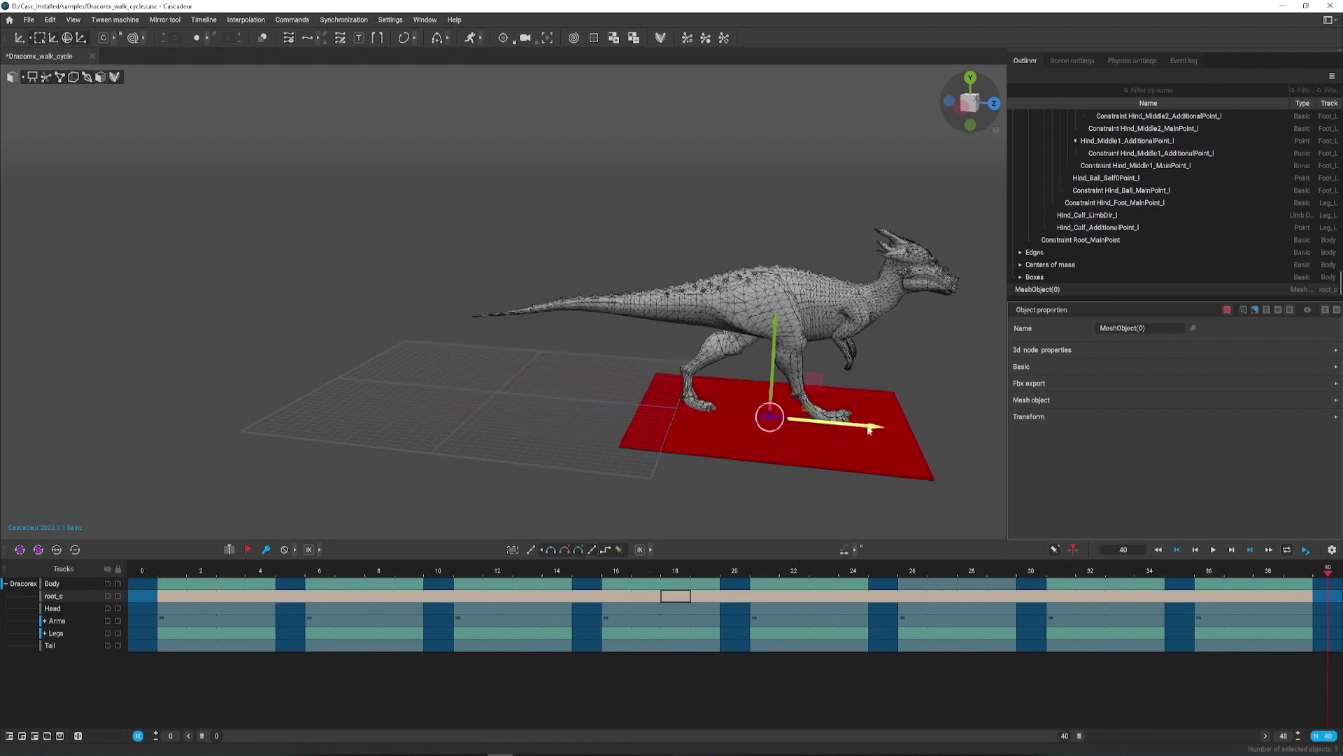